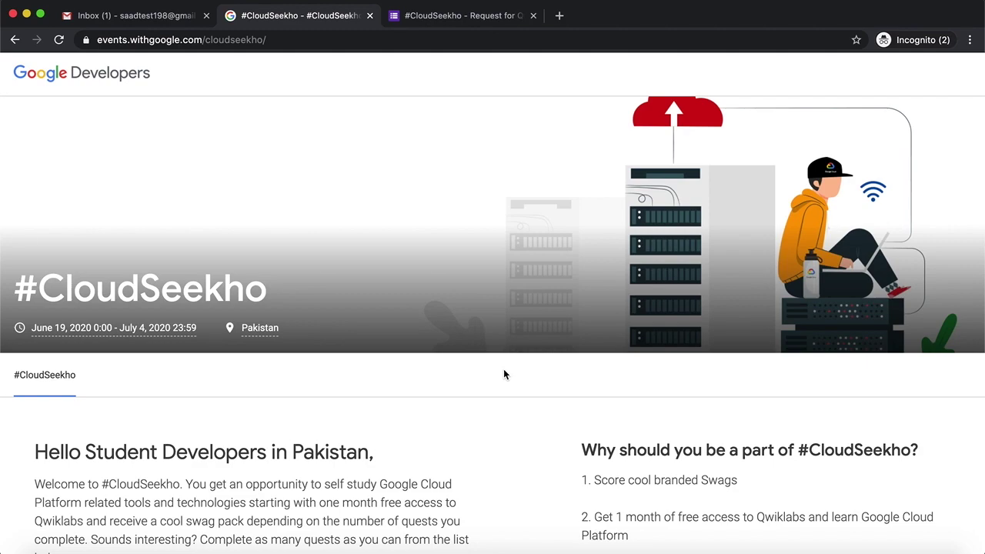
# - Scroll through the event's quest list and registration section, then switch to the #CloudSeekho Request for Qwiklabs form
pyautogui.scroll(-3, 504, 374)
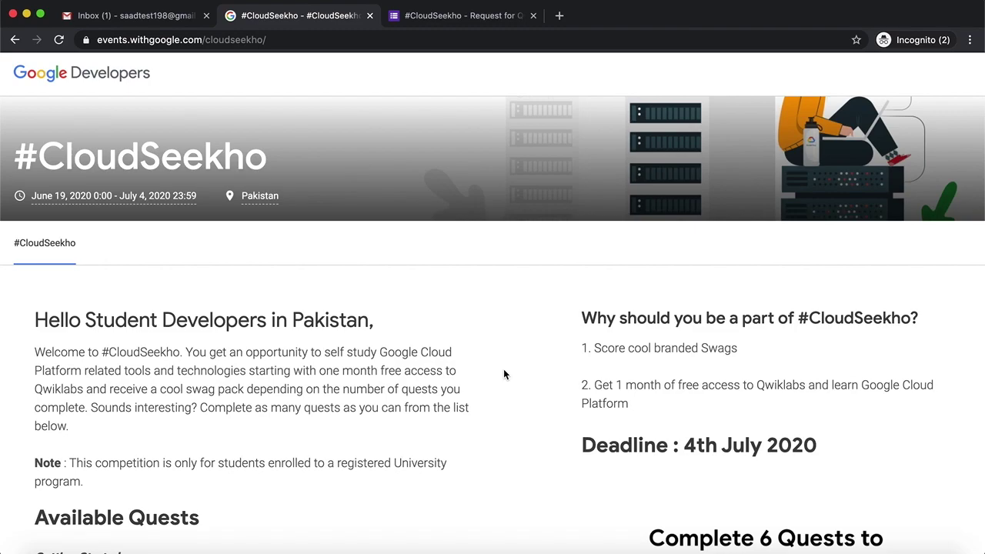
pyautogui.scroll(-3, 505, 372)
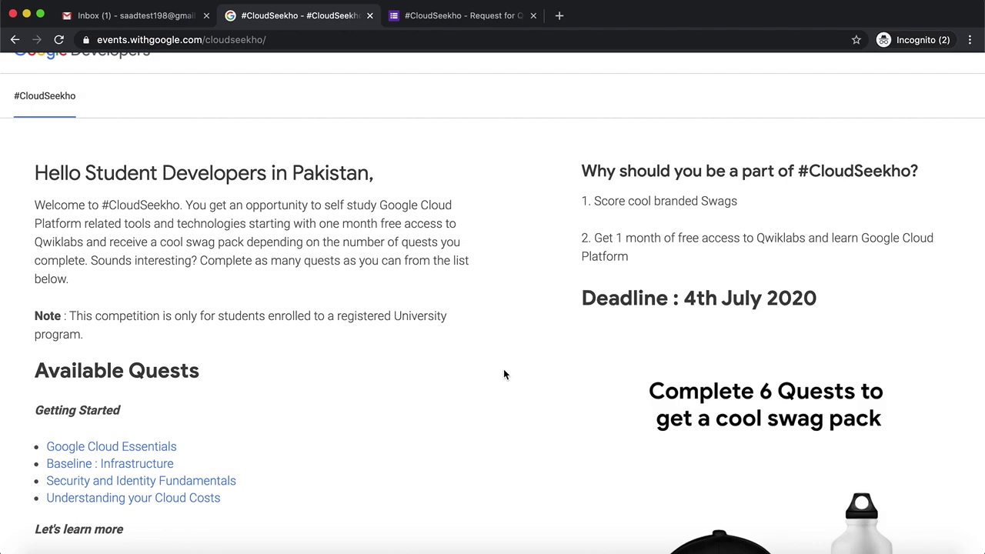
pyautogui.scroll(-3, 504, 375)
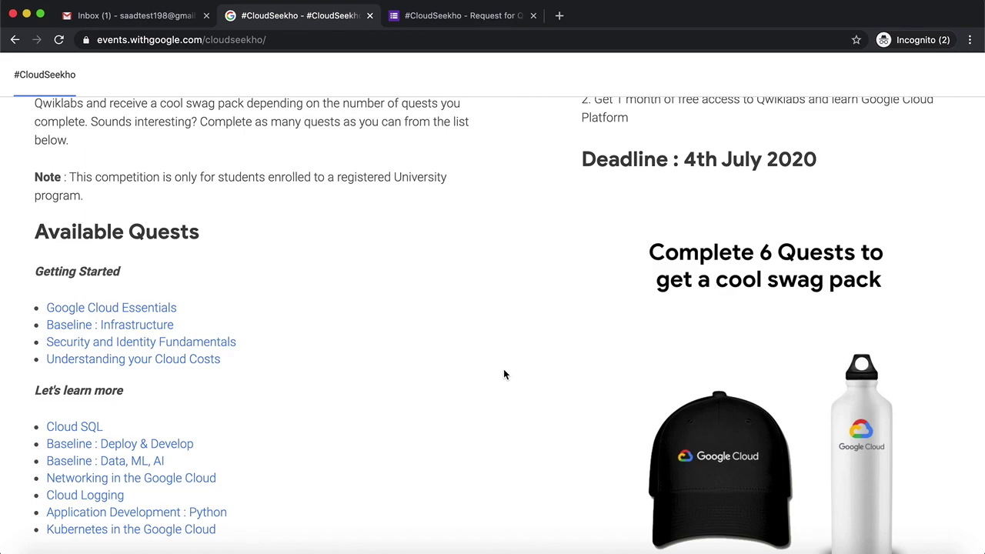
pyautogui.scroll(-3, 504, 375)
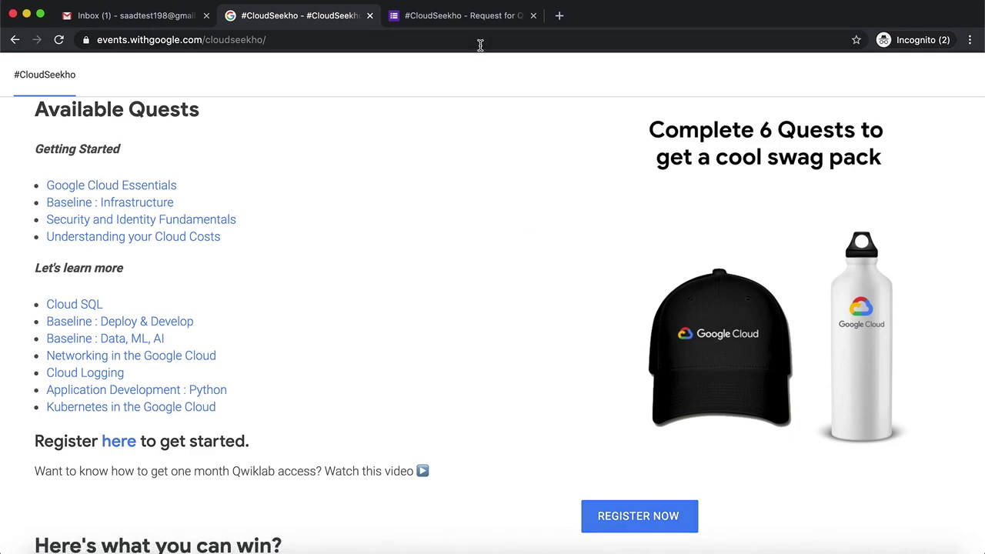
pyautogui.hotkey('ctrl', 'Tab')
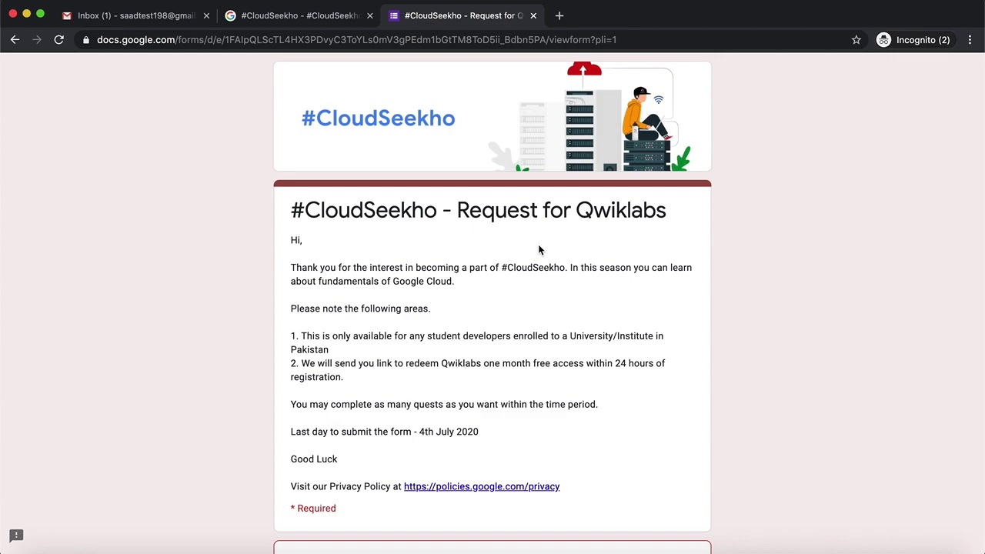
# - Enter your email address, first name and last name in the form, and answer Gender as Male
pyautogui.scroll(-5, 539, 249)
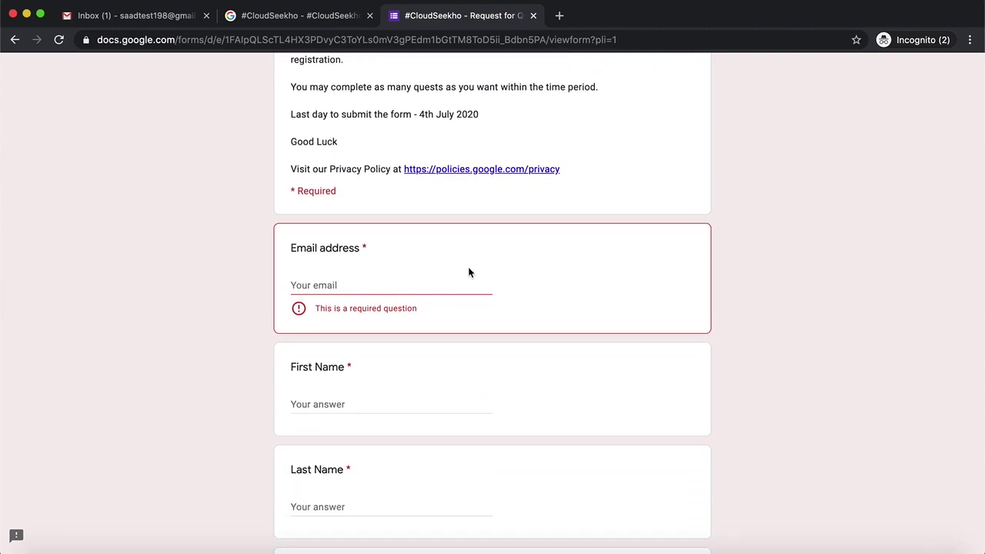
pyautogui.click(451, 287)
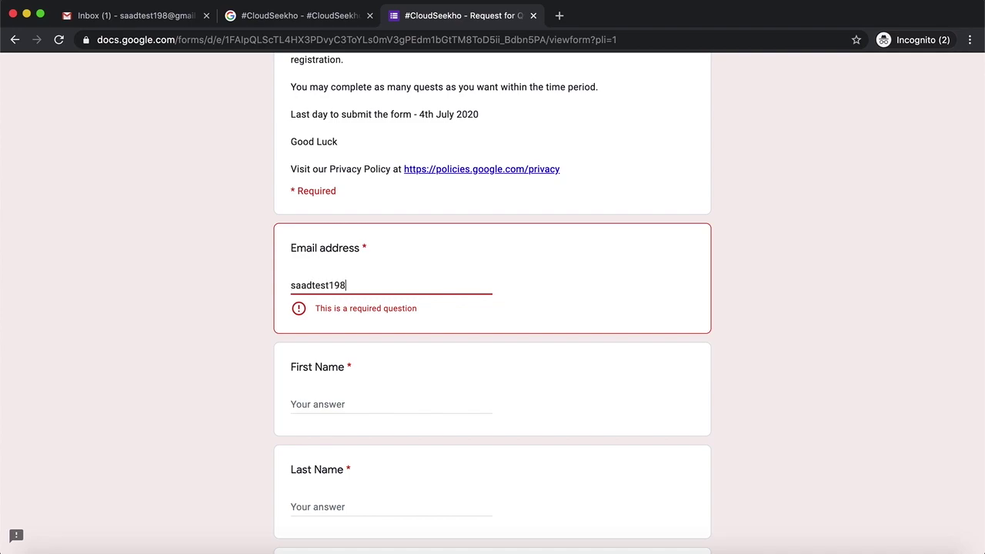
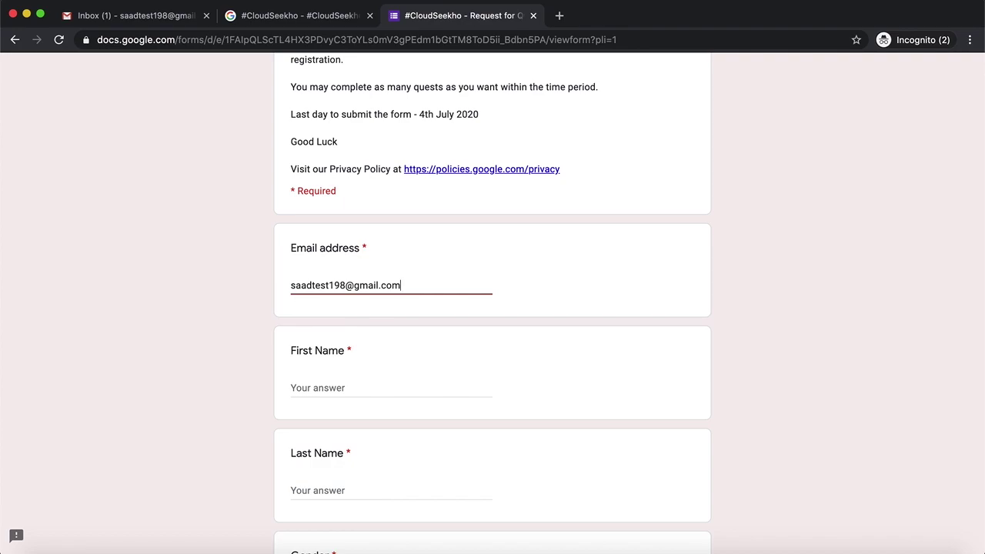
pyautogui.click(391, 388)
pyautogui.write('Saad')
pyautogui.scroll(-1, 493, 308)
pyautogui.scroll(-3, 455, 288)
pyautogui.click(437, 339)
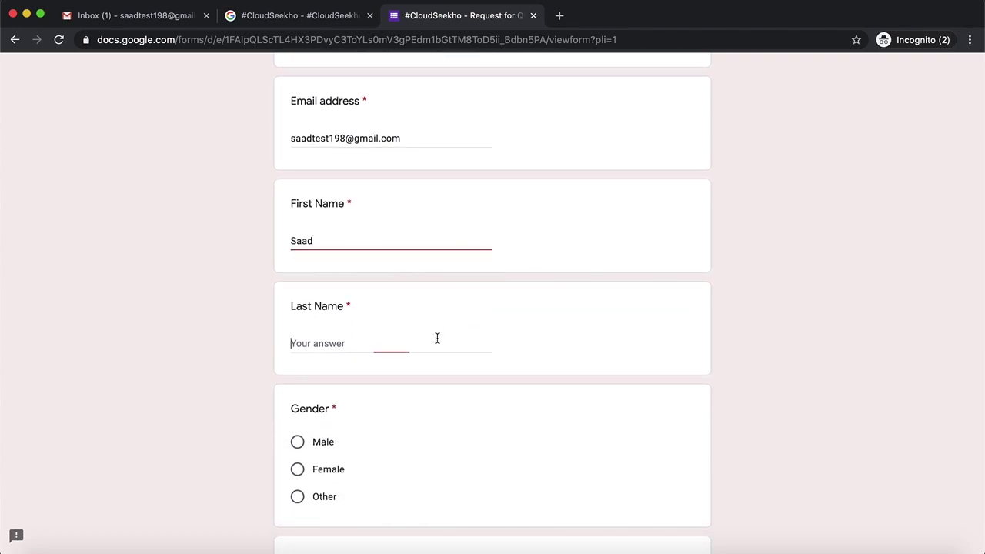
pyautogui.write('H')
pyautogui.scroll(-4, 347, 300)
pyautogui.click(316, 283)
pyautogui.scroll(-4, 387, 364)
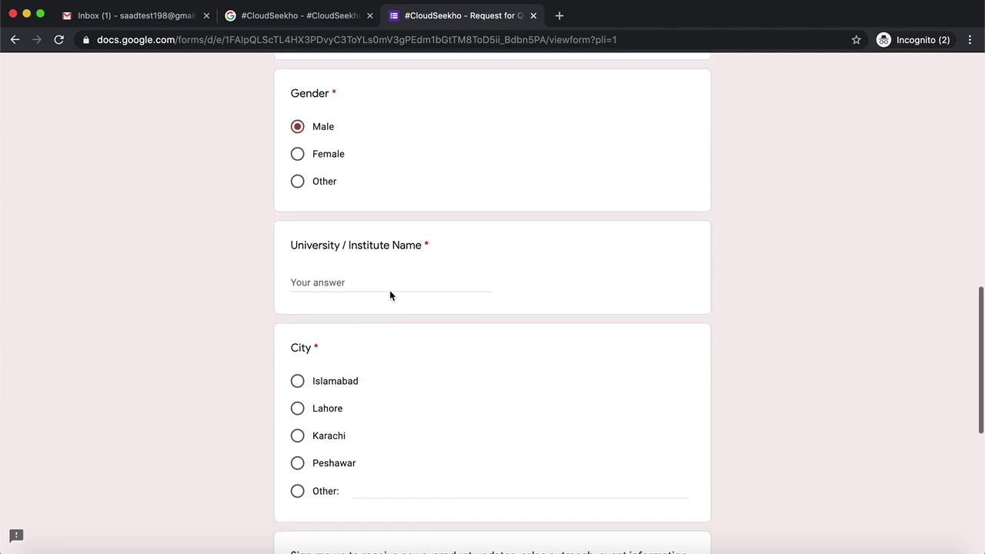
# - Enter 'Virtual University' as the university and choose Islamabad as the city
pyautogui.click(391, 274)
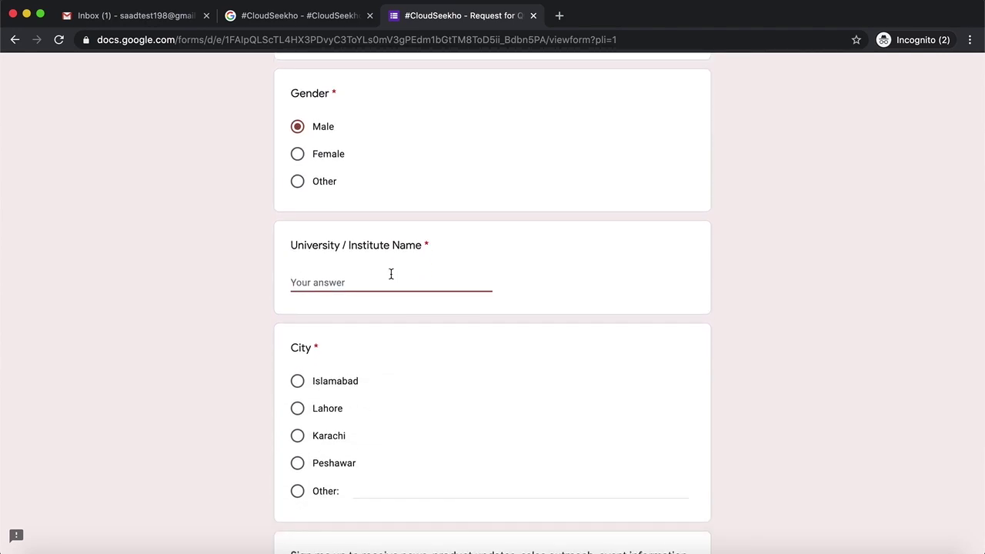
pyautogui.write('Virtual University')
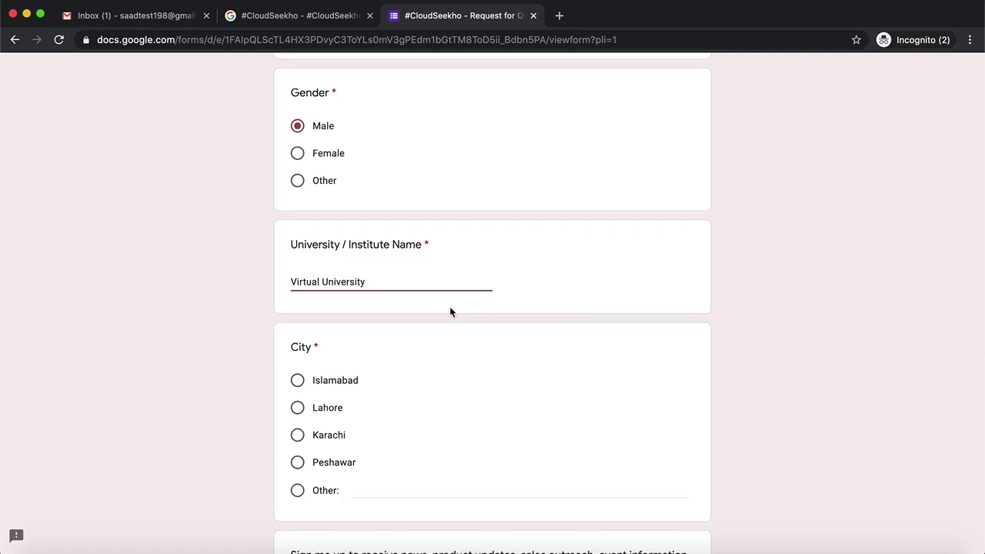
pyautogui.scroll(-2, 450, 312)
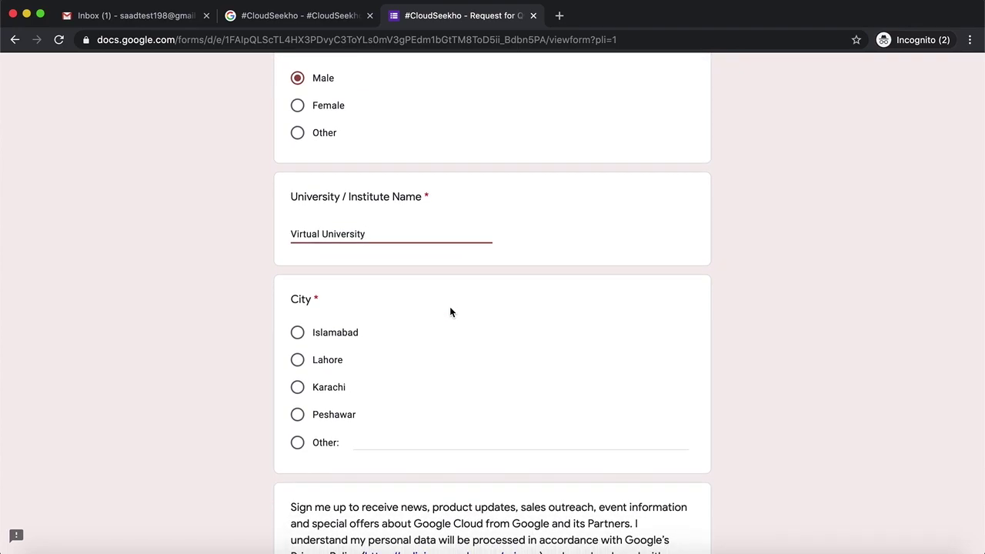
pyautogui.scroll(-3, 451, 312)
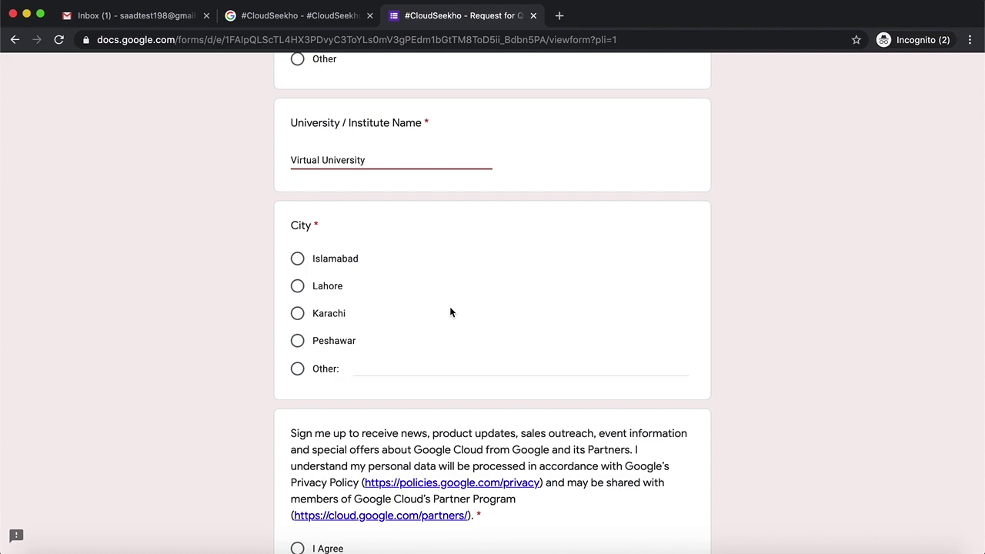
pyautogui.scroll(-3, 450, 308)
pyautogui.click(348, 190)
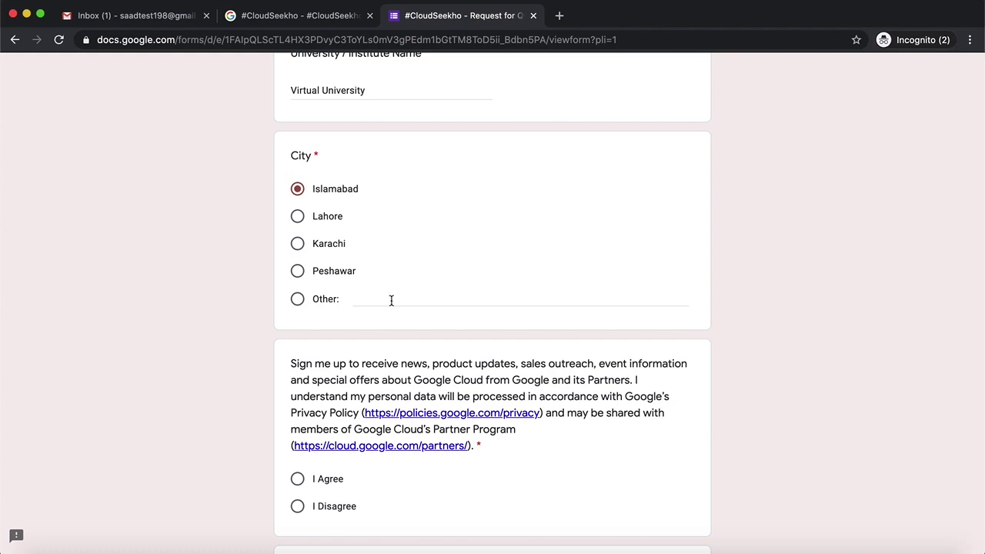
# - Agree to the Google Cloud sign-up terms and to further Cloud emails, then submit the form
pyautogui.scroll(-3, 396, 314)
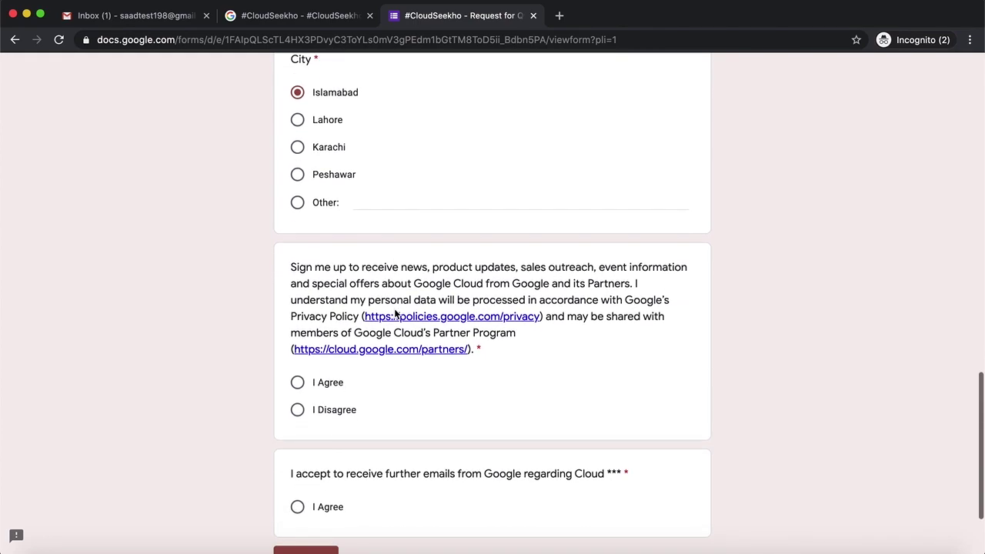
pyautogui.scroll(-1, 415, 410)
pyautogui.click(297, 341)
pyautogui.scroll(-1, 436, 370)
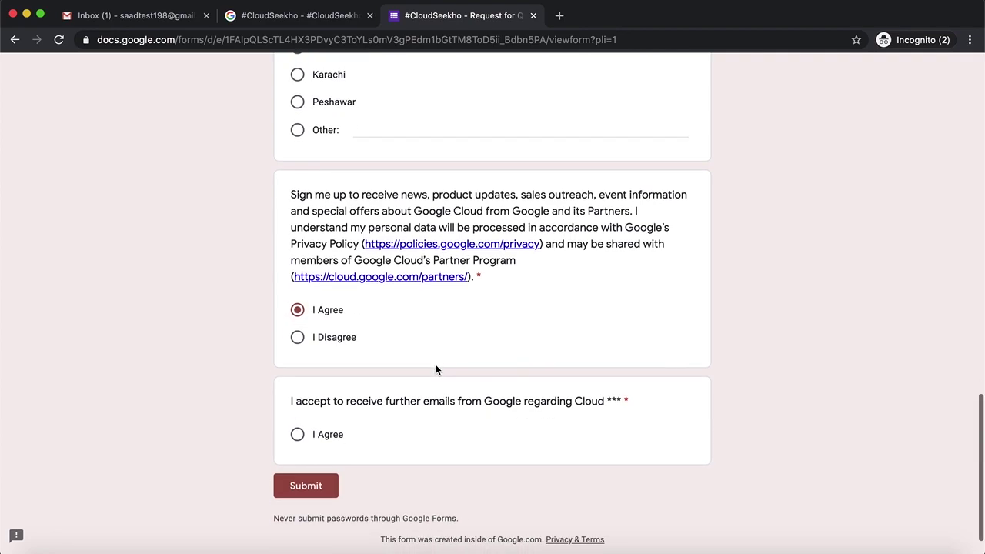
pyautogui.click(311, 439)
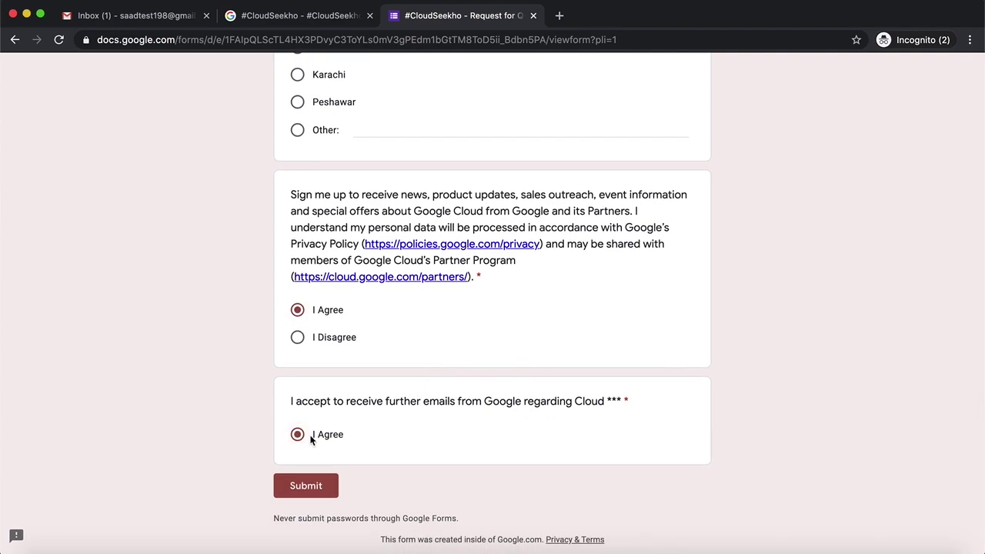
pyautogui.click(325, 494)
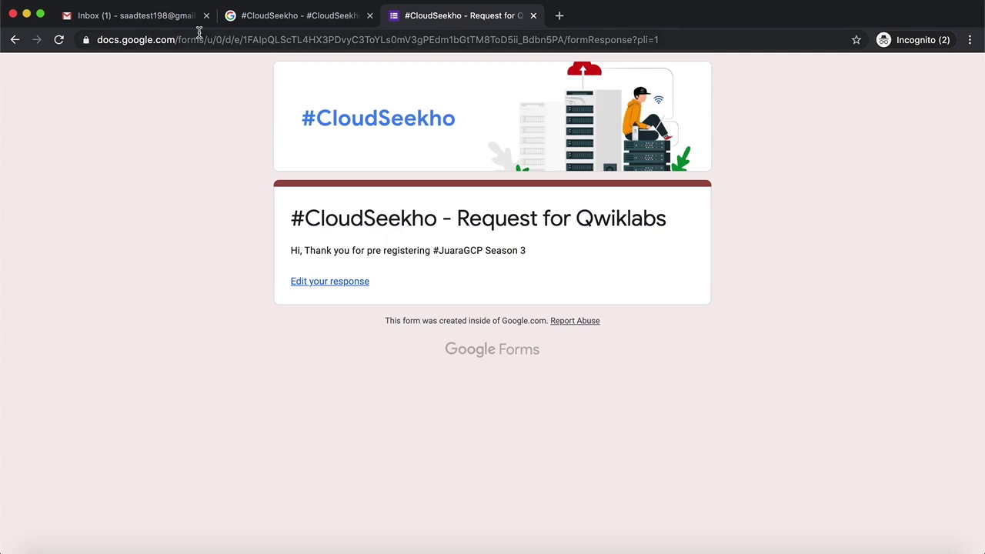
# - Switch to the Gmail inbox, where the CloudSeekho free Qwiklabs access email has arrived
pyautogui.click(155, 24)
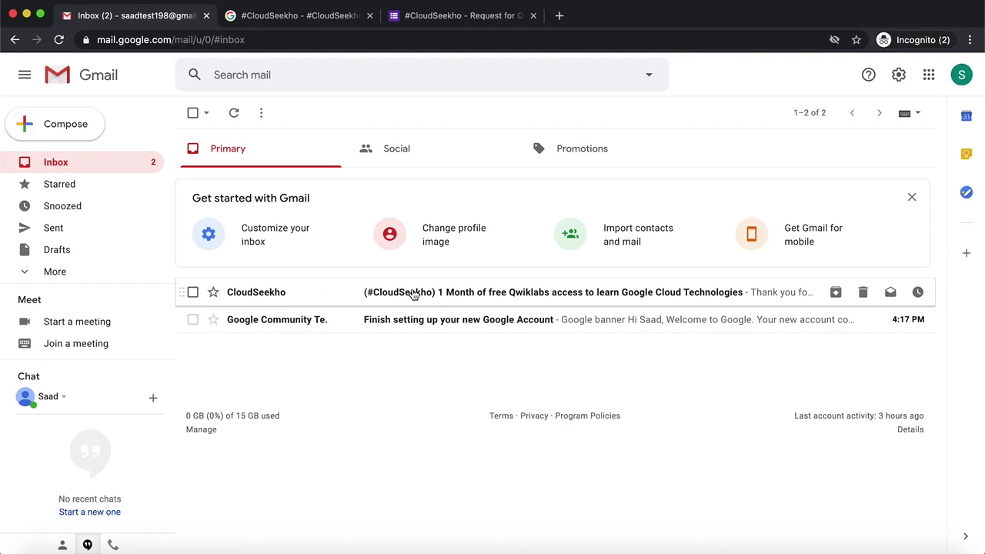
# - Open the CloudSeekho Qwiklabs access email, close the extra incognito window, and read its Step 1 instructions
pyautogui.click(413, 295)
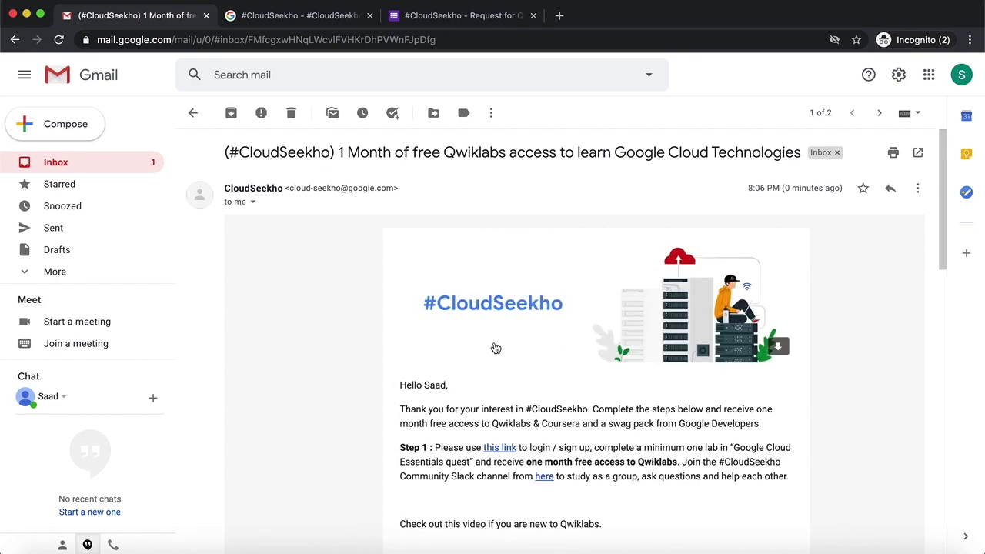
pyautogui.scroll(-2, 496, 348)
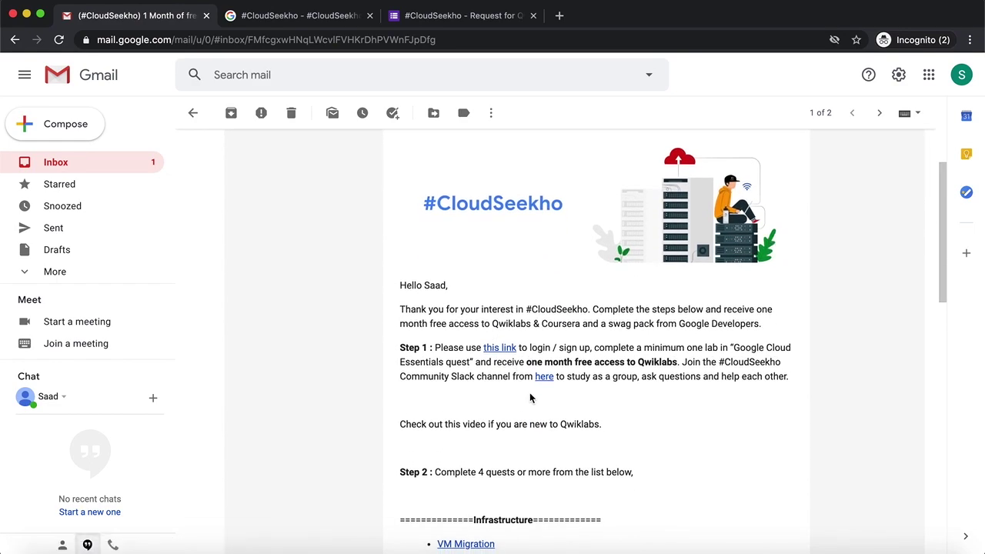
pyautogui.press('super+shift+w')
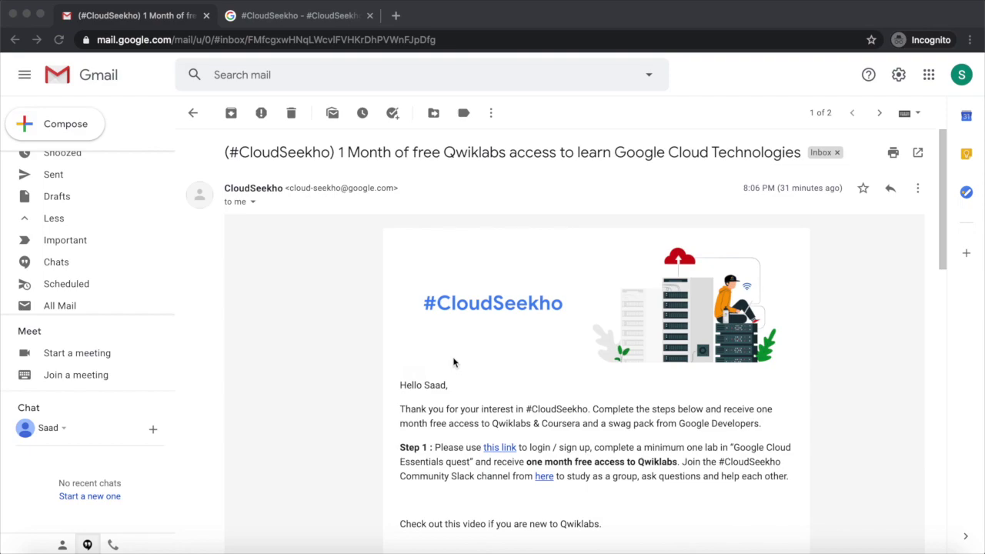
pyautogui.scroll(-1, 454, 362)
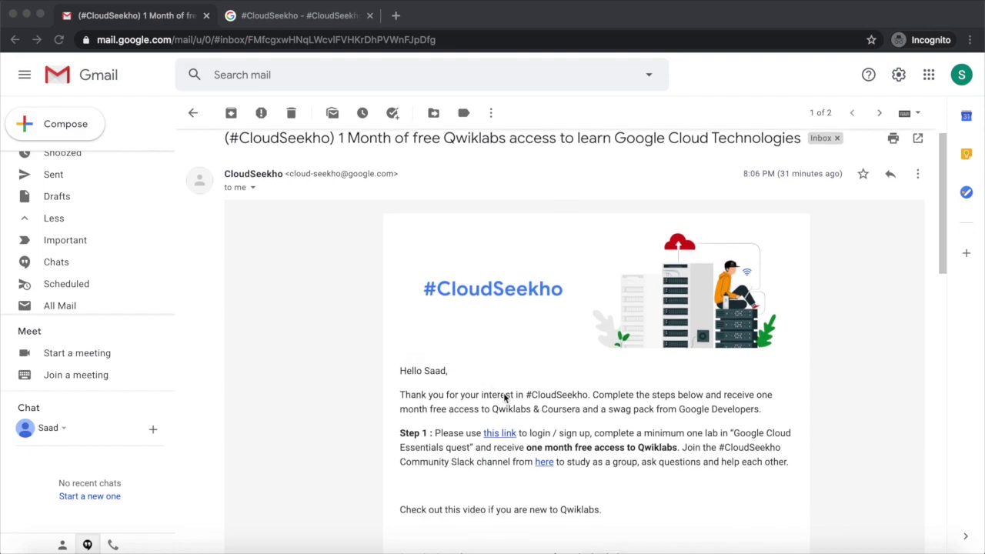
pyautogui.click(452, 435)
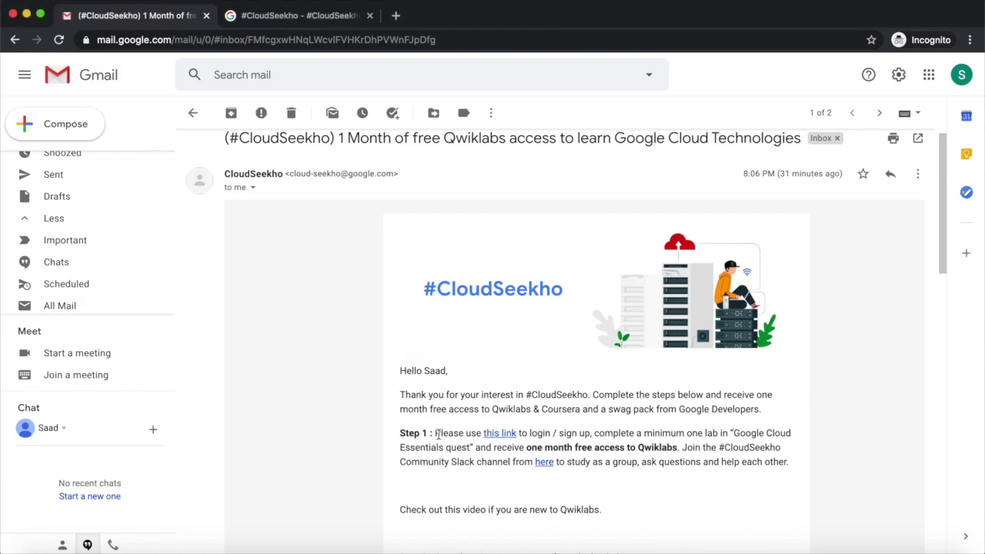
pyautogui.moveTo(437, 436); pyautogui.dragTo(684, 453)
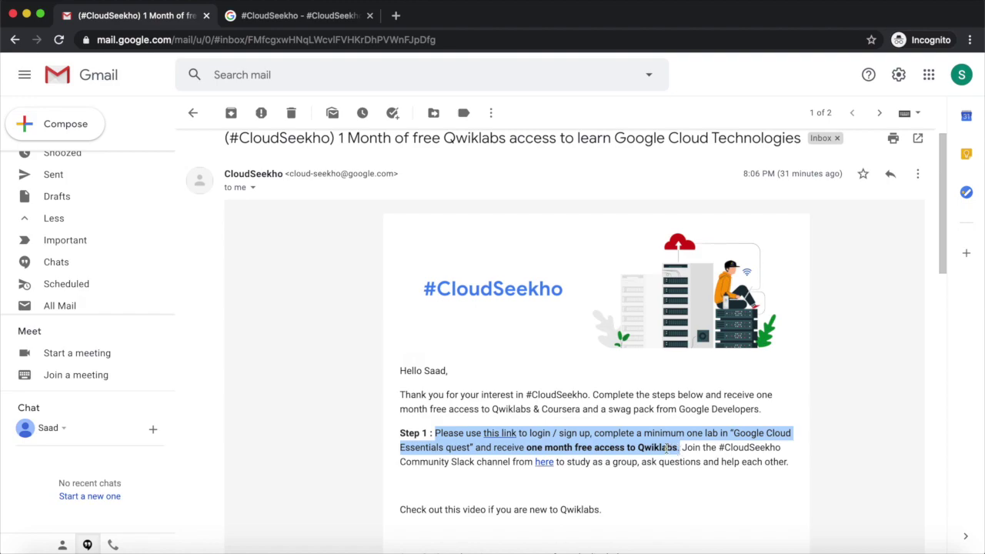
pyautogui.click(646, 445)
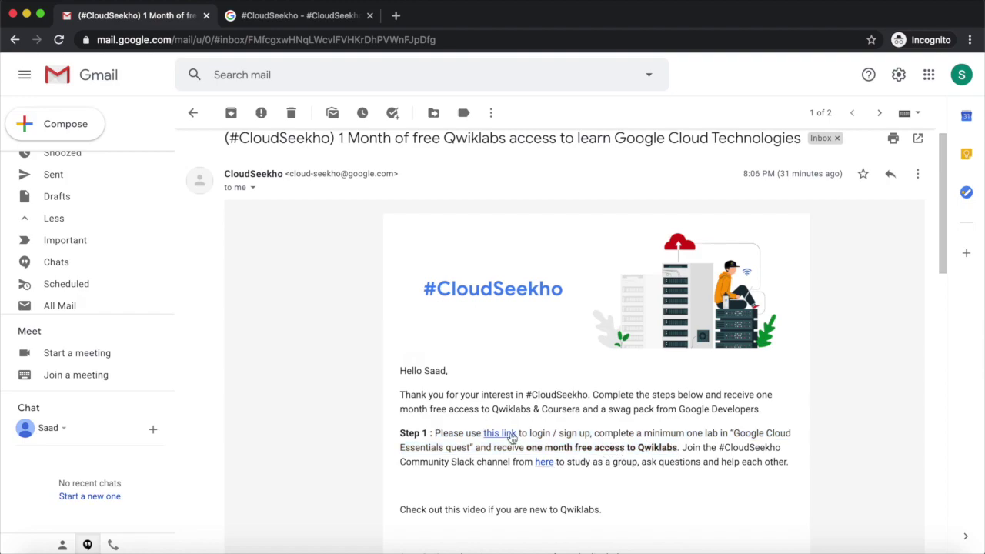
pyautogui.click(510, 436)
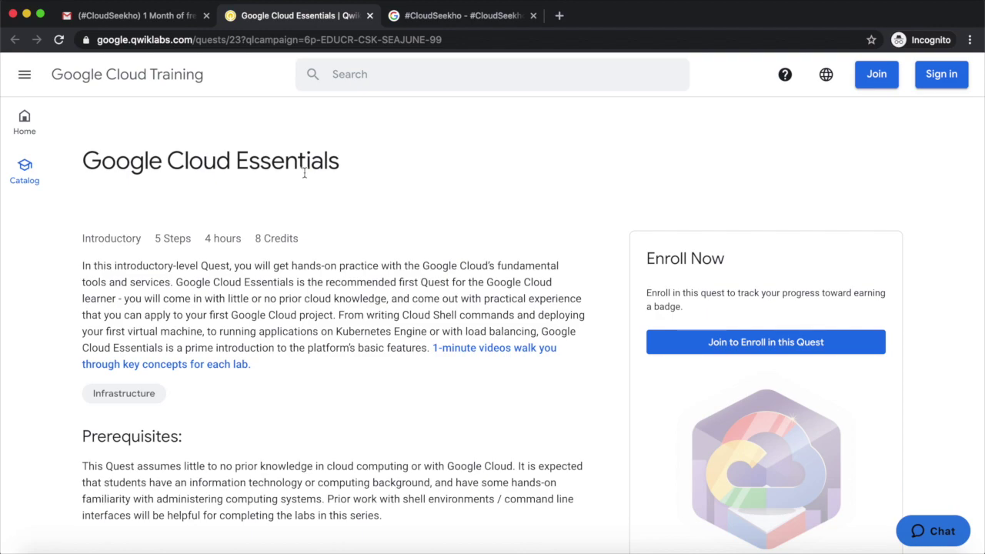
pyautogui.scroll(-3, 376, 222)
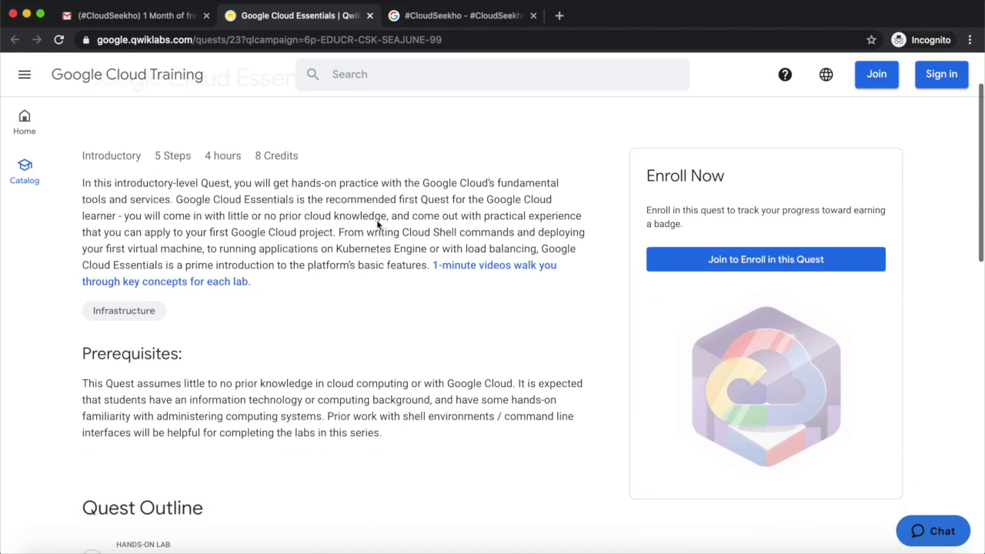
pyautogui.scroll(-4, 377, 223)
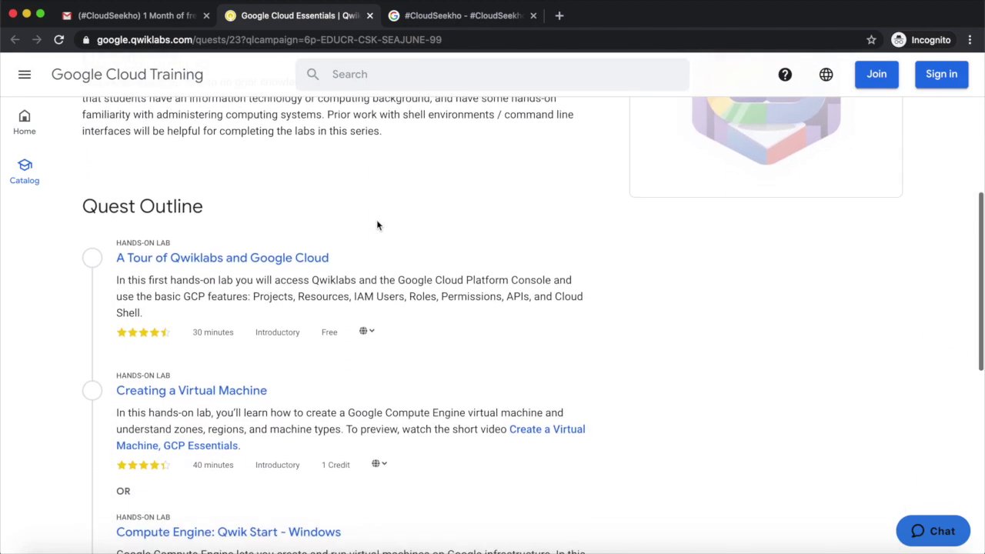
pyautogui.scroll(-4, 378, 224)
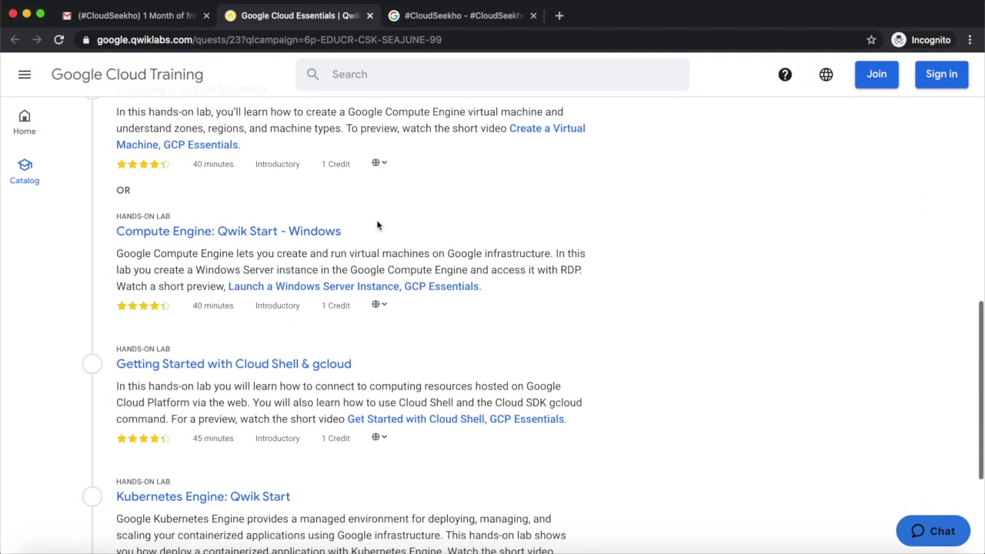
pyautogui.scroll(-1, 377, 224)
pyautogui.scroll(7, 376, 220)
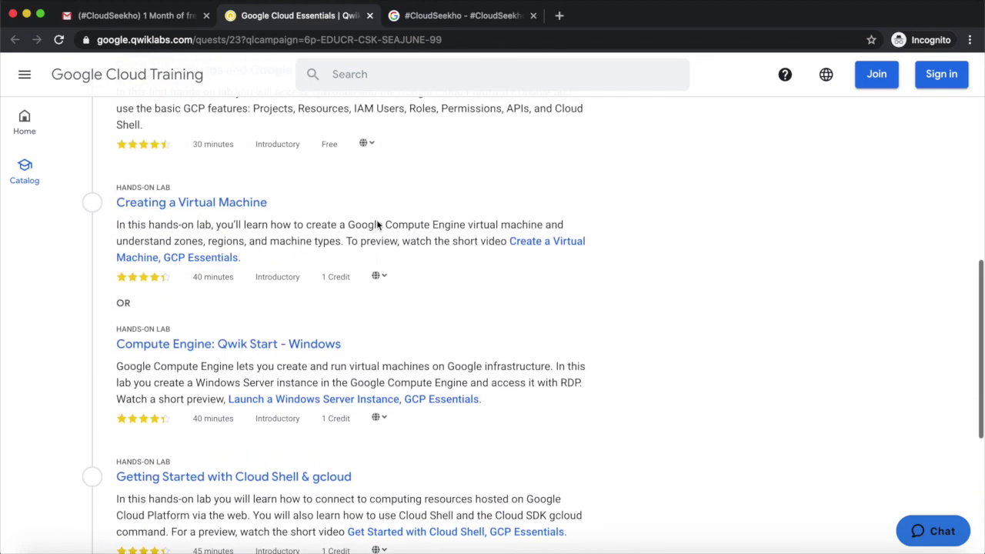
pyautogui.scroll(4, 376, 221)
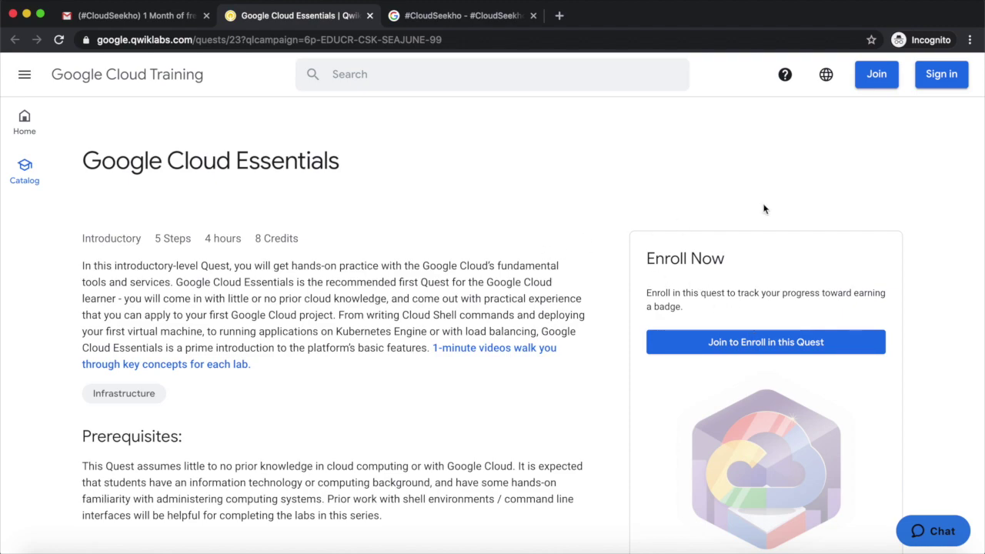
# - Join Qwiklabs with Sign in with Google, pass the reCAPTCHA, and accept the terms of service
pyautogui.click(874, 75)
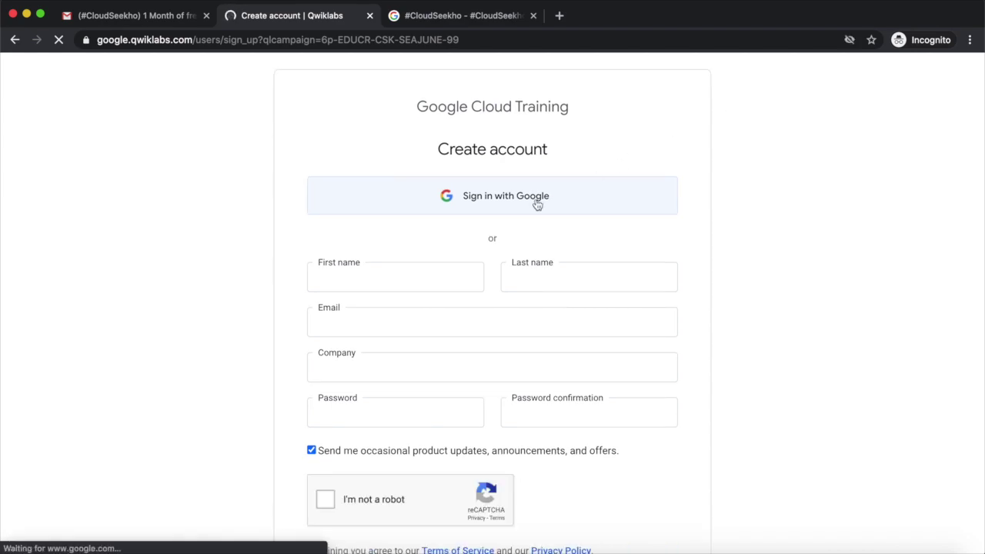
pyautogui.click(477, 202)
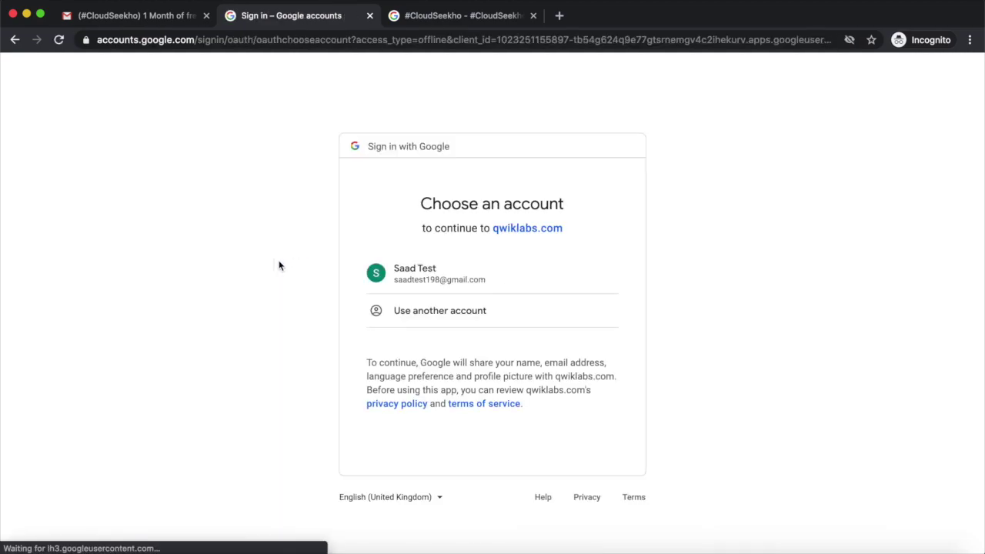
pyautogui.click(437, 279)
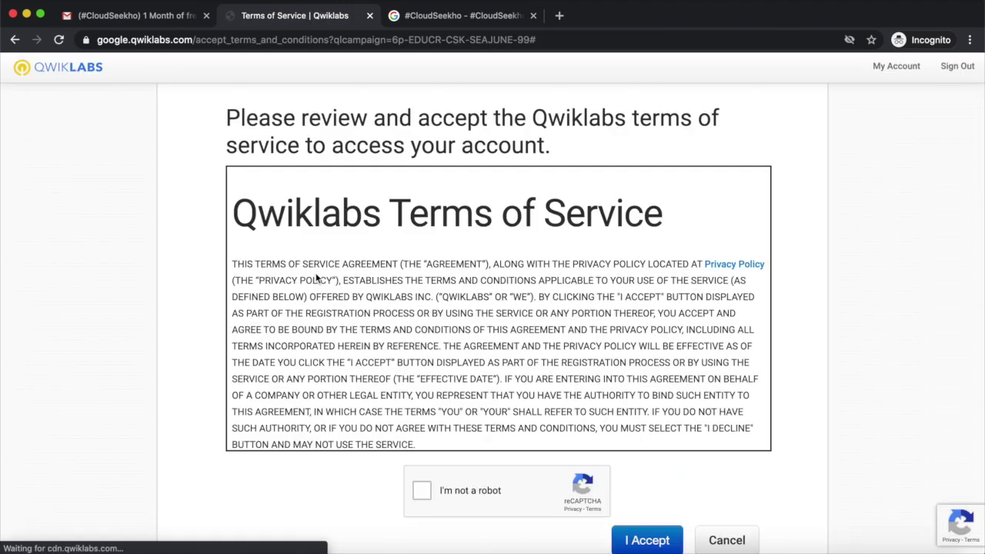
pyautogui.click(424, 490)
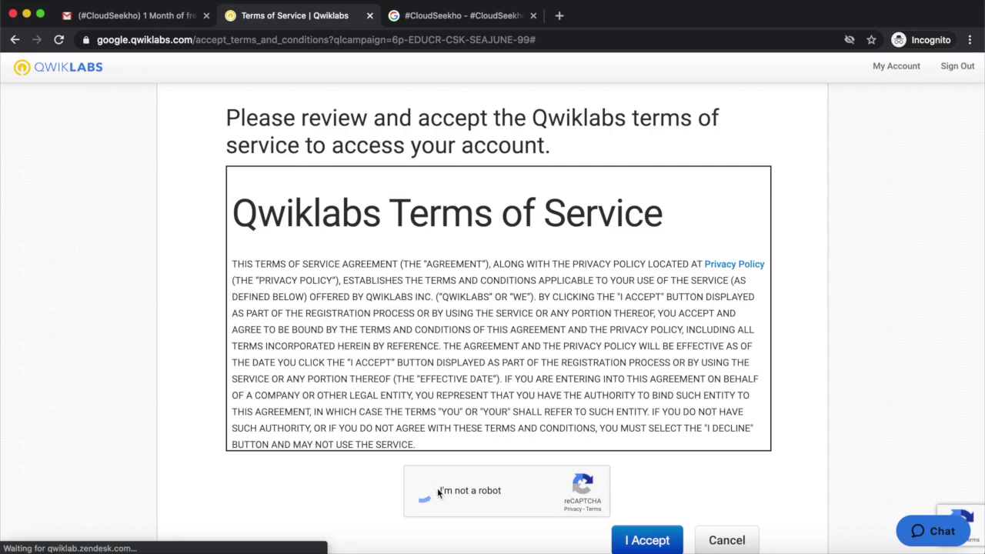
pyautogui.click(649, 540)
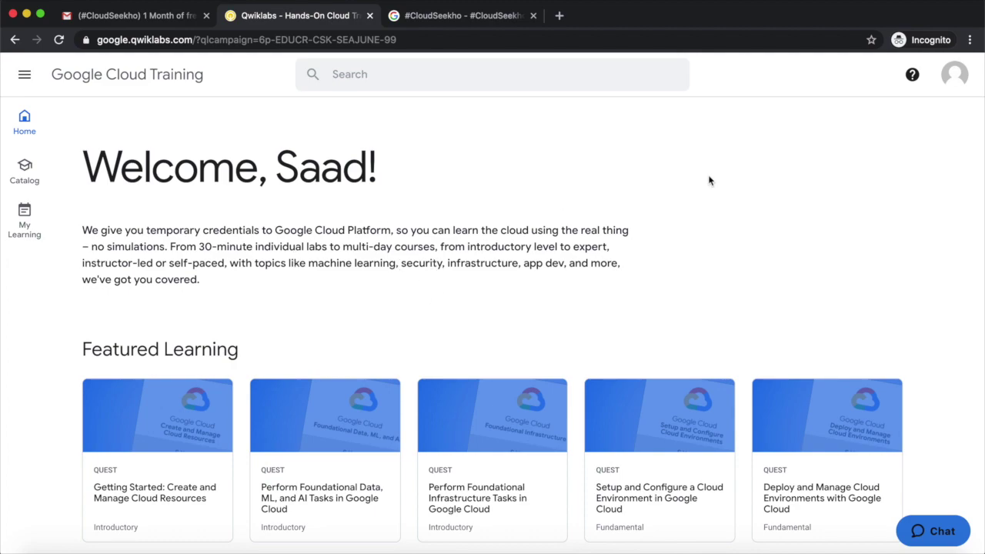
# - Check the Qwiklabs account summary showing 0 credits, then return to the CloudSeekho email in Gmail
pyautogui.click(958, 85)
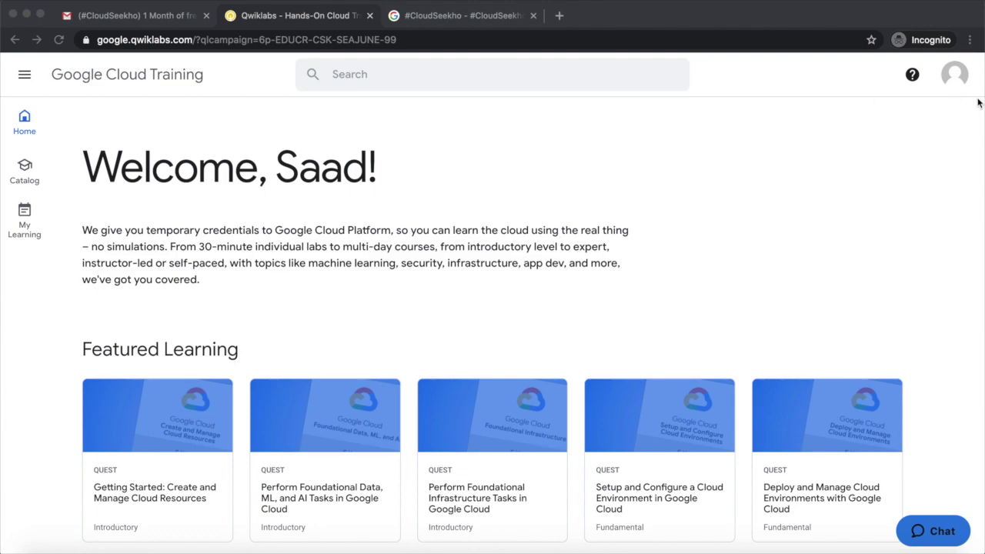
pyautogui.click(952, 81)
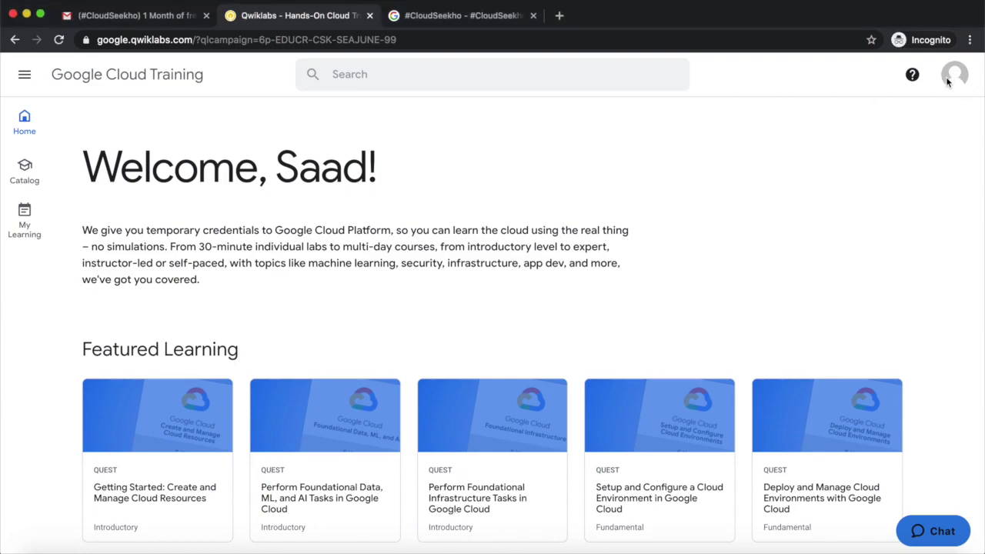
pyautogui.click(950, 83)
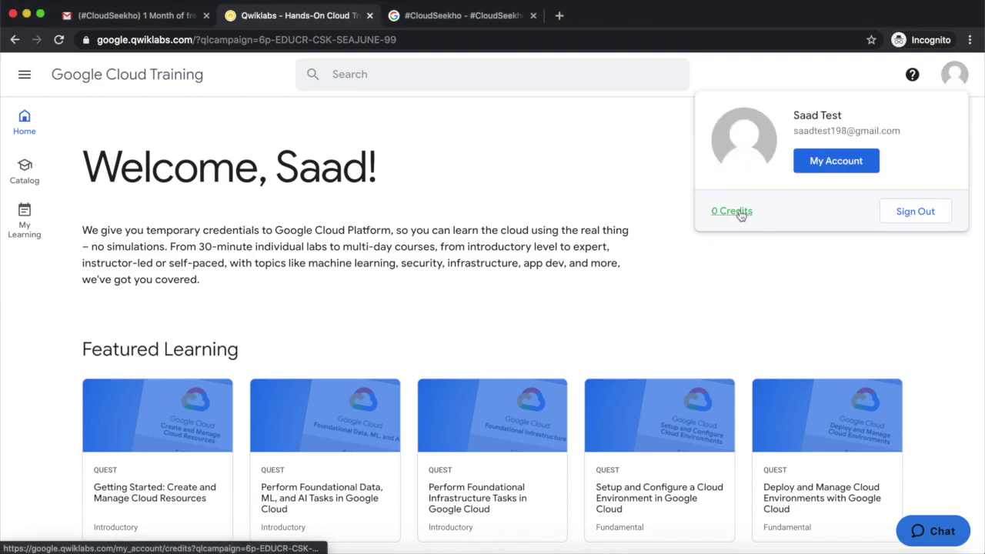
pyautogui.click(458, 200)
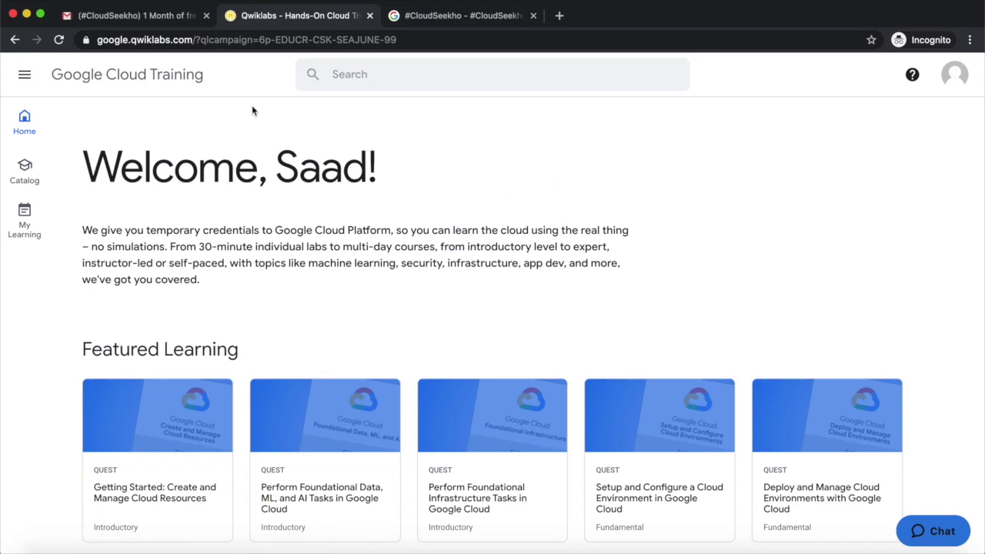
pyautogui.click(162, 25)
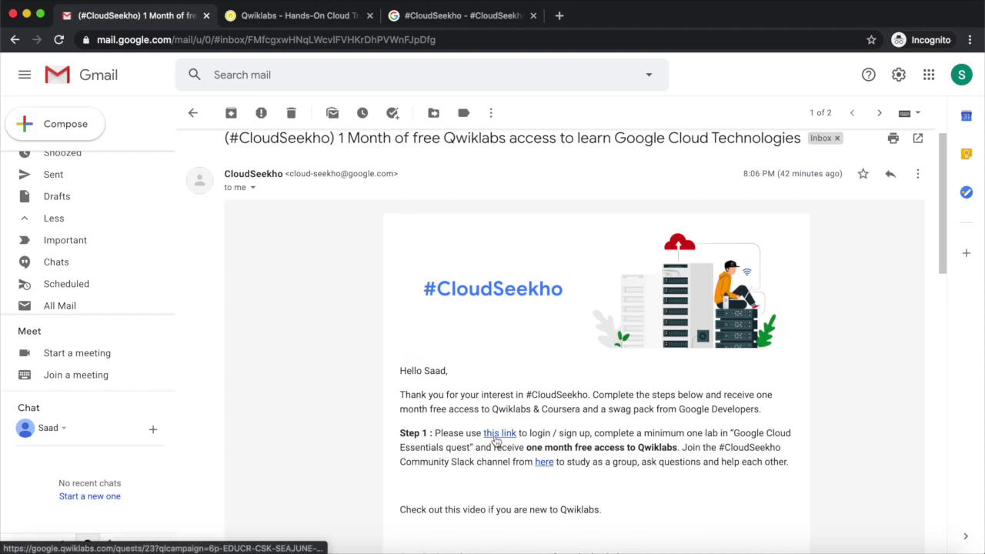
# - Follow the email's link to the Google Cloud Essentials quest, recheck credits, and enroll in the quest
pyautogui.click(497, 436)
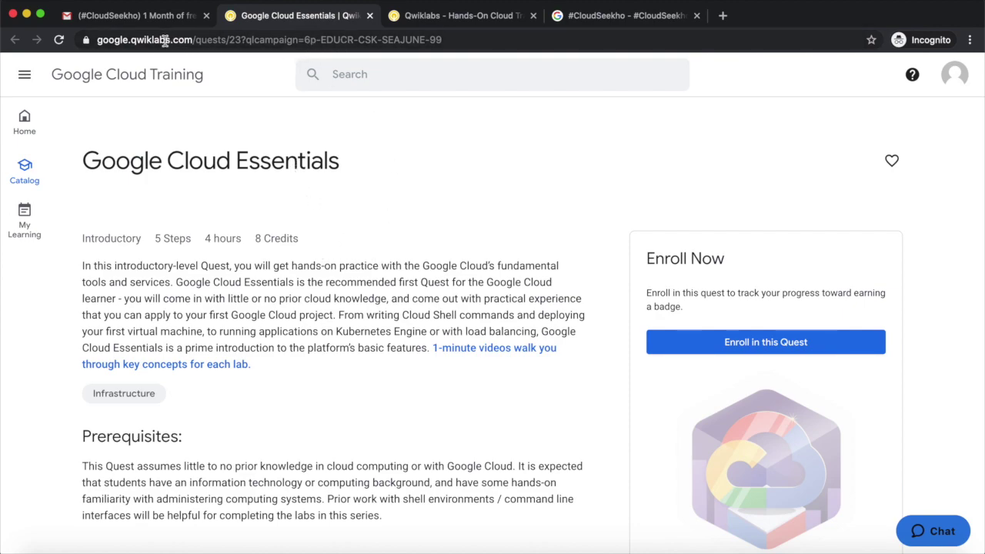
pyautogui.click(105, 40)
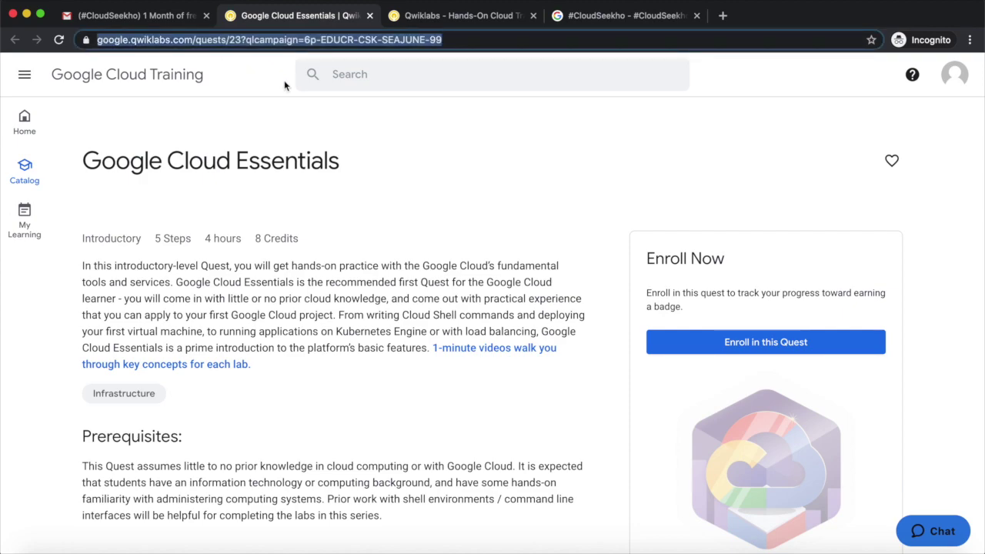
pyautogui.click(435, 237)
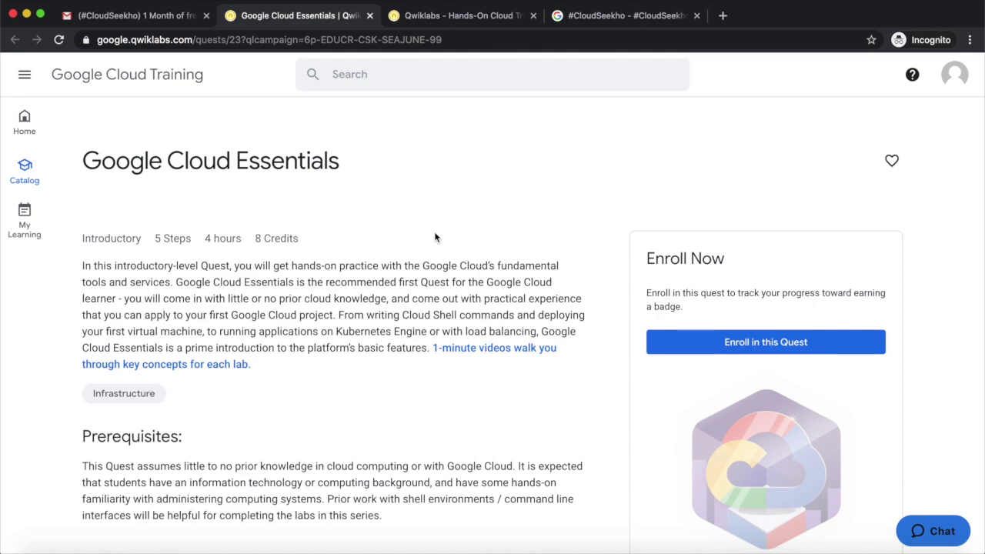
pyautogui.click(953, 73)
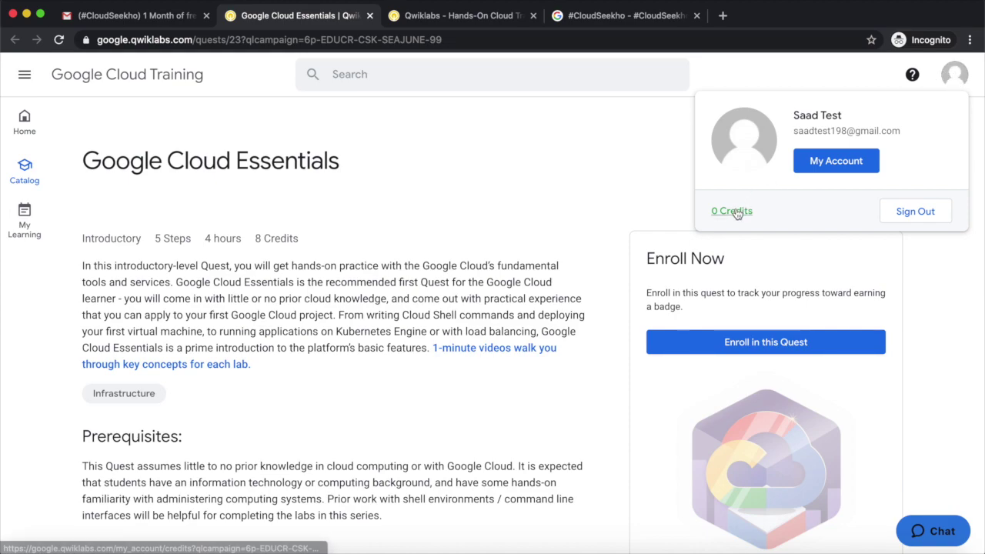
pyautogui.click(632, 225)
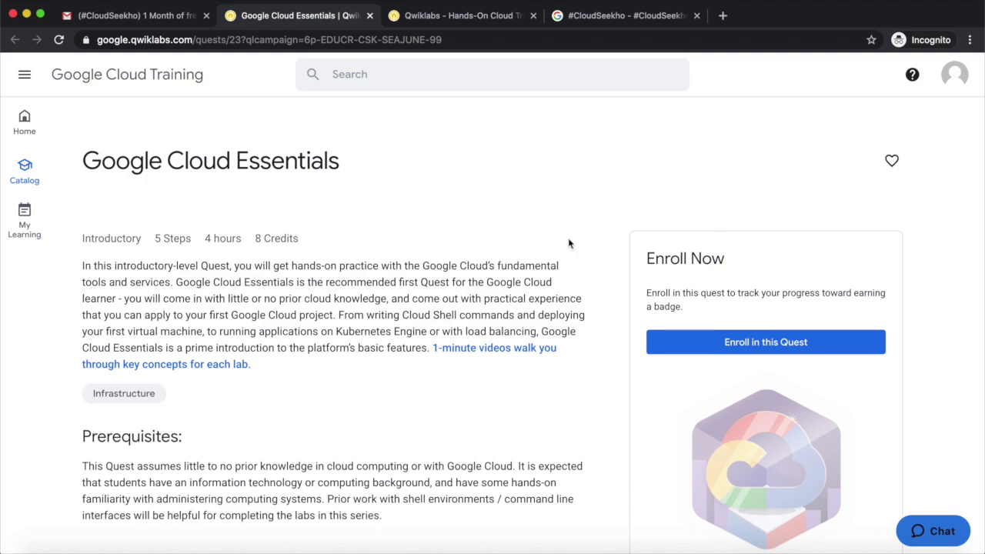
pyautogui.click(690, 344)
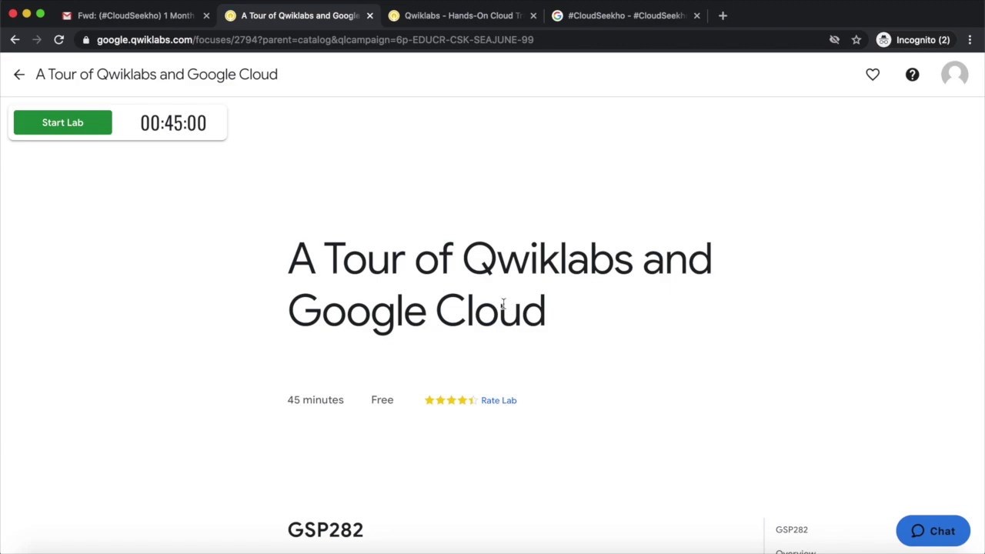
pyautogui.click(951, 76)
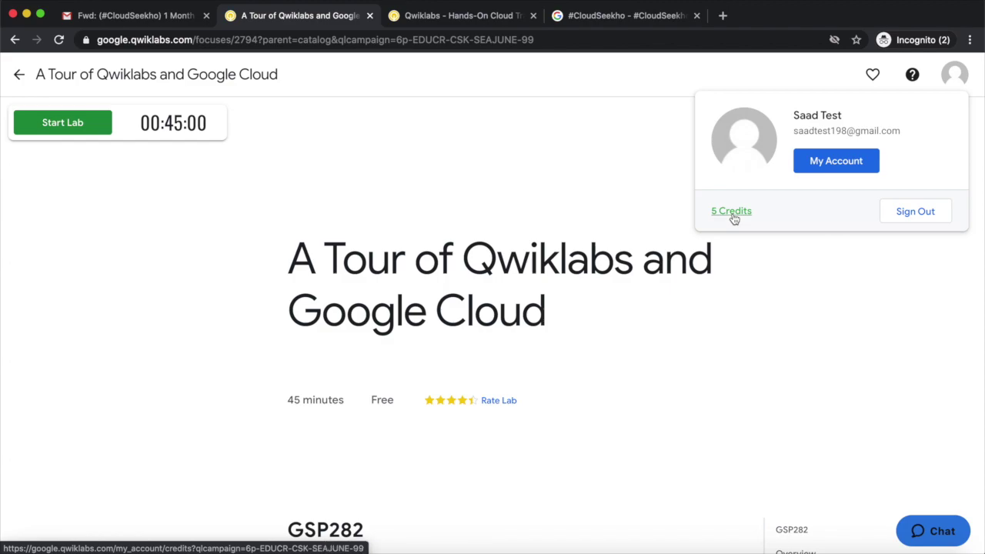
pyautogui.click(576, 248)
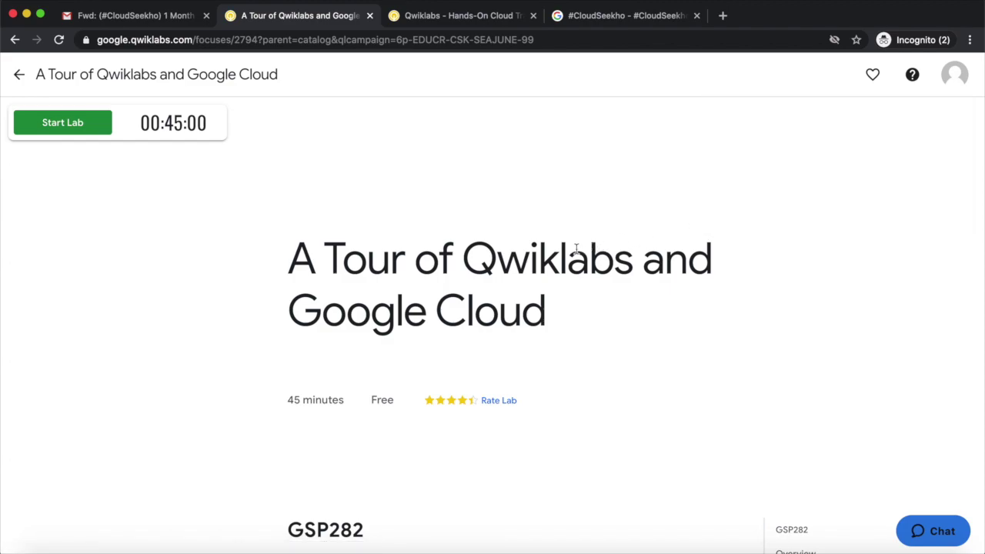
pyautogui.scroll(-1, 575, 249)
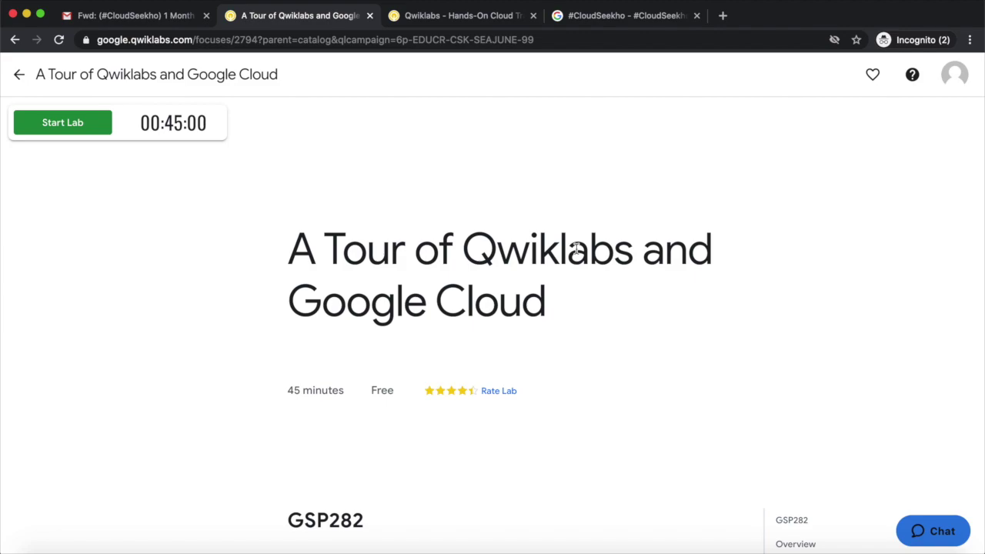
pyautogui.scroll(-4, 567, 250)
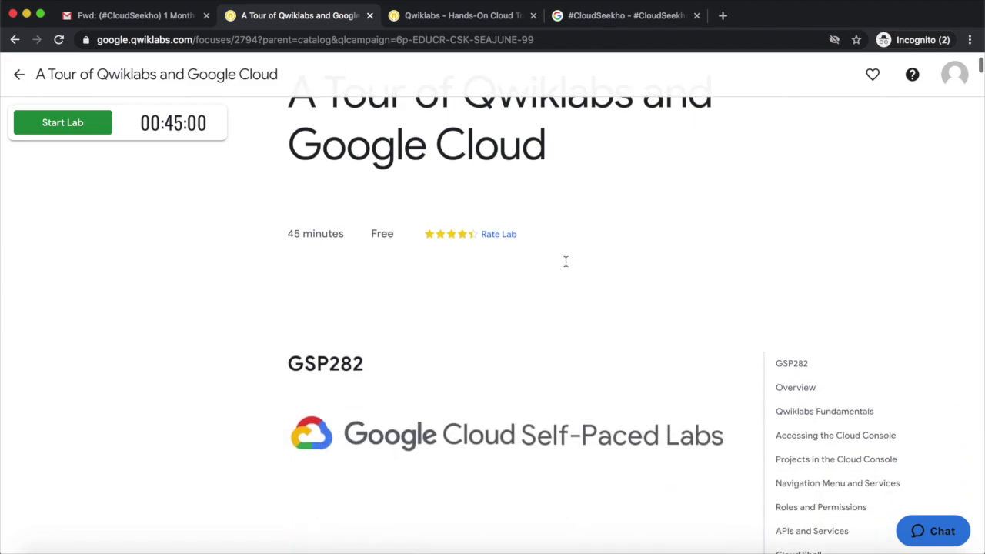
pyautogui.scroll(6, 567, 264)
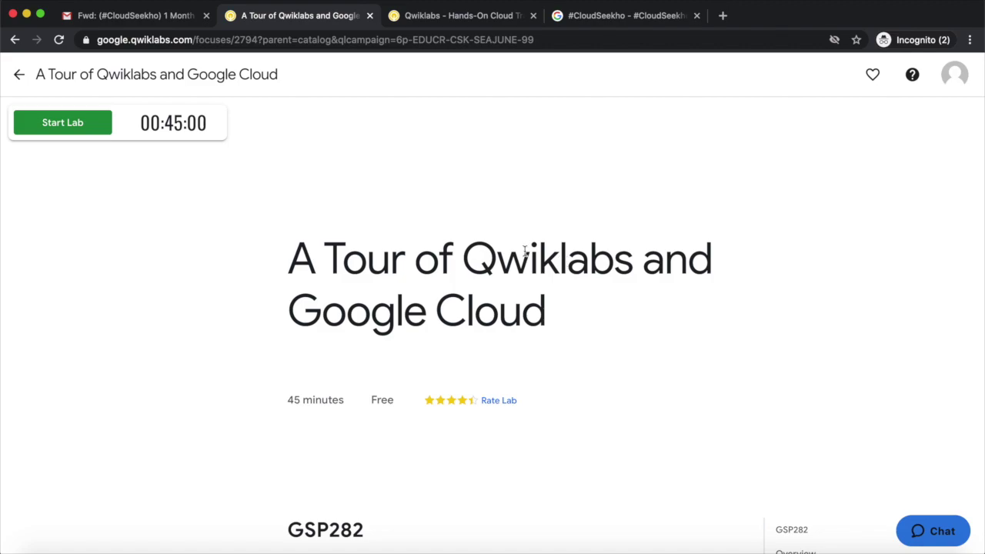
# - Start the GSP282 Tour of Qwiklabs lab to get its timer and temporary console credentials
pyautogui.click(80, 127)
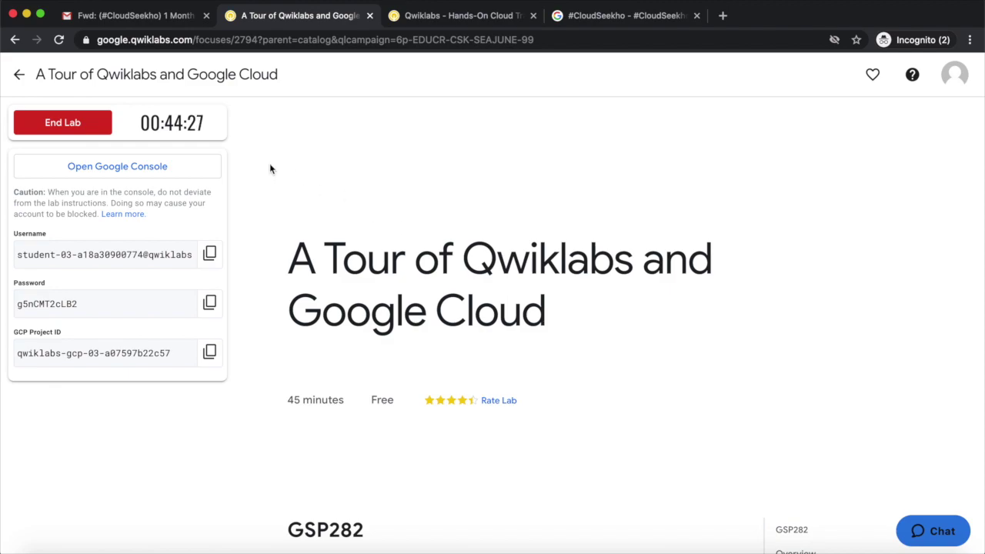
# - End the running GSP282 lab, confirm it, and cancel the rating prompt without feedback
pyautogui.click(81, 127)
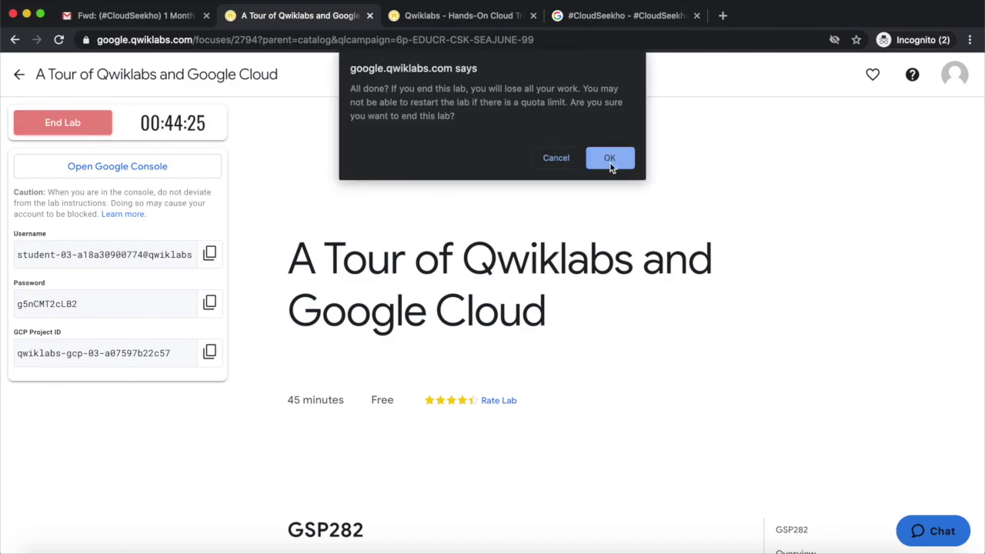
pyautogui.click(609, 159)
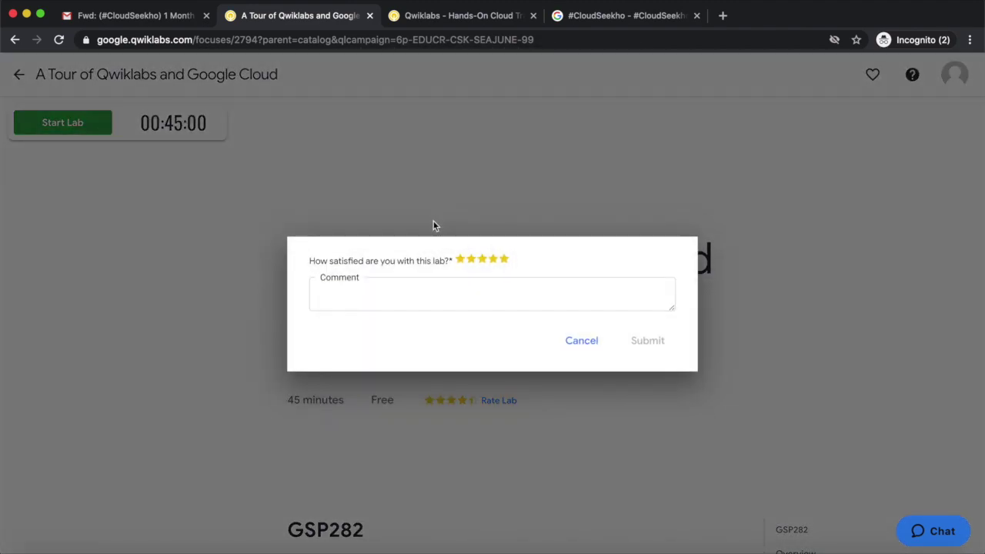
pyautogui.click(579, 342)
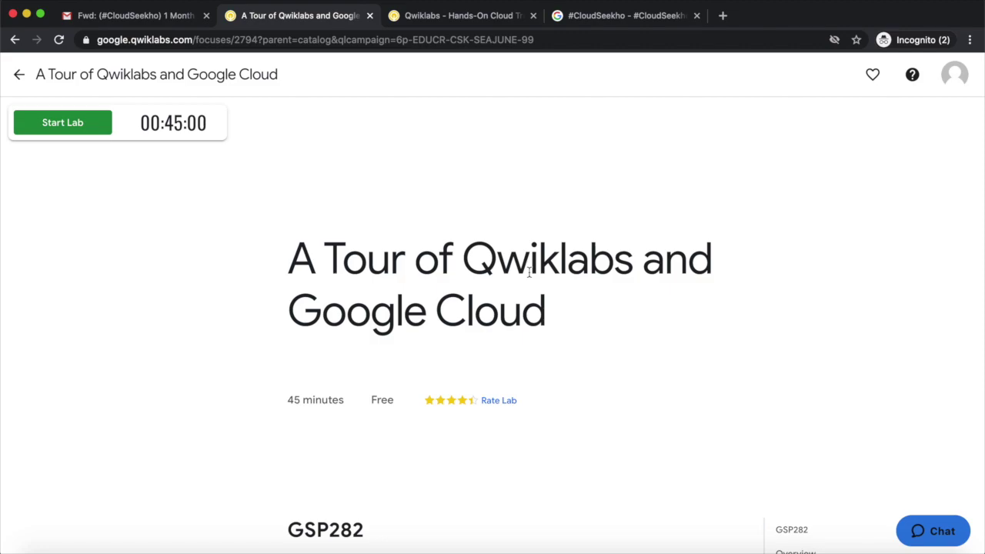
# - From the profile menu's 5 Credits, check the Advantage Subscription expiring Jul 18, 2020
pyautogui.click(956, 76)
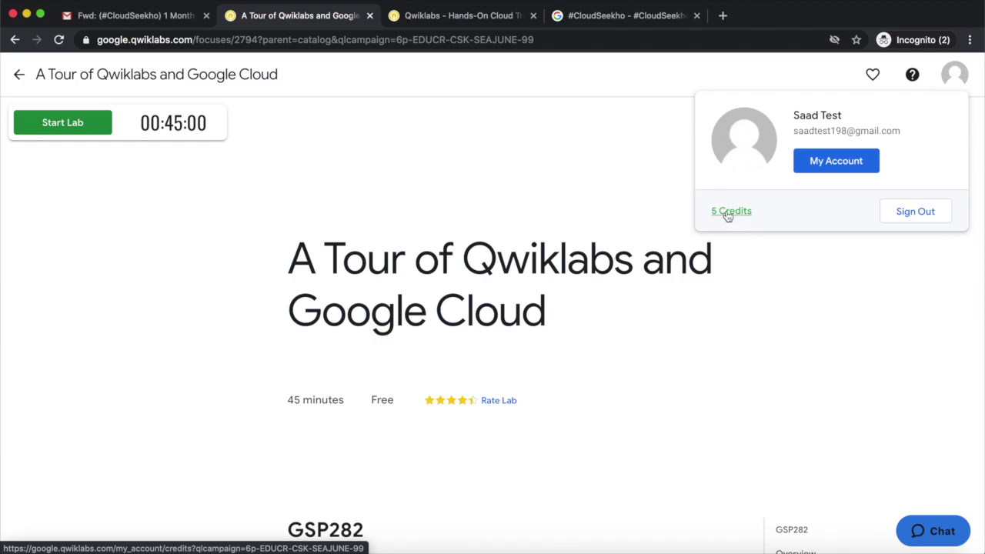
pyautogui.click(728, 216)
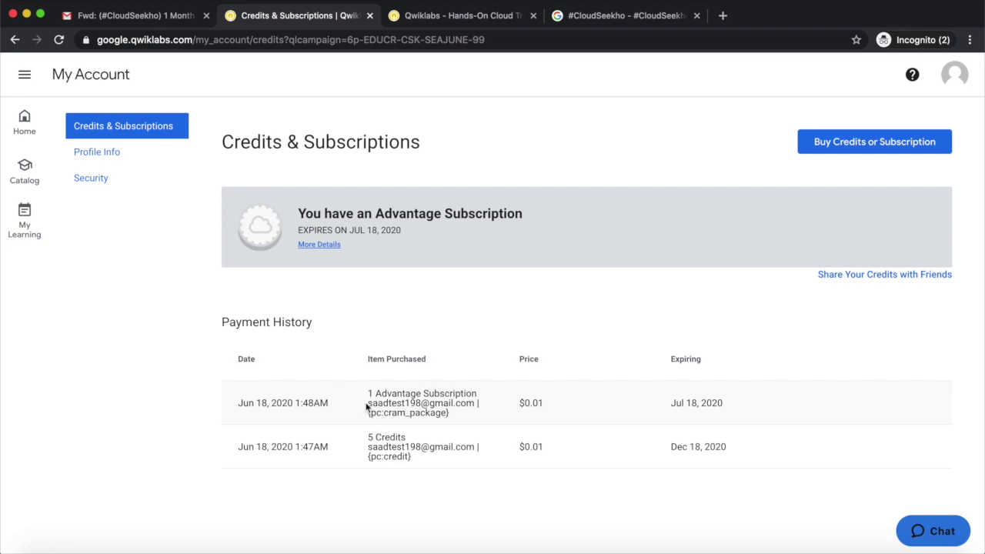
pyautogui.click(955, 79)
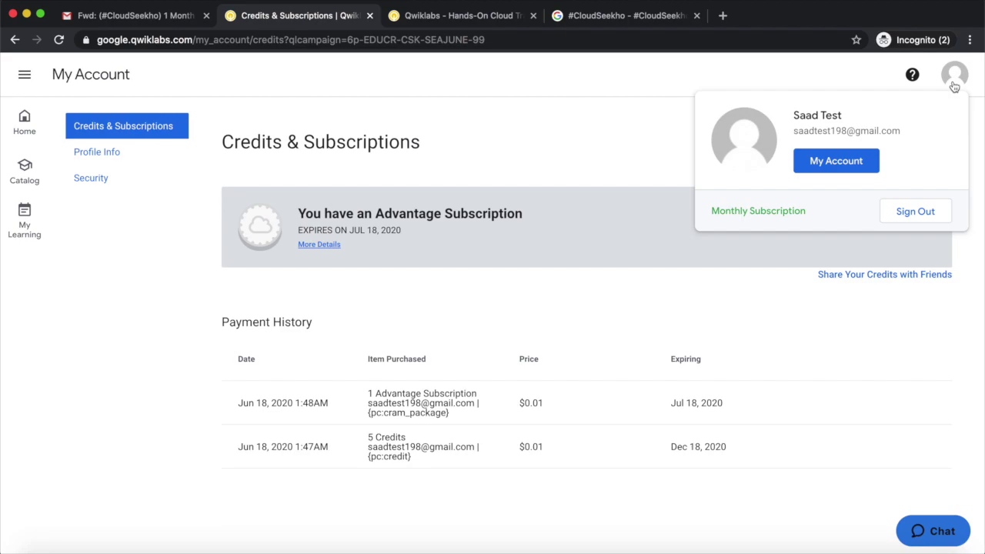
pyautogui.click(954, 85)
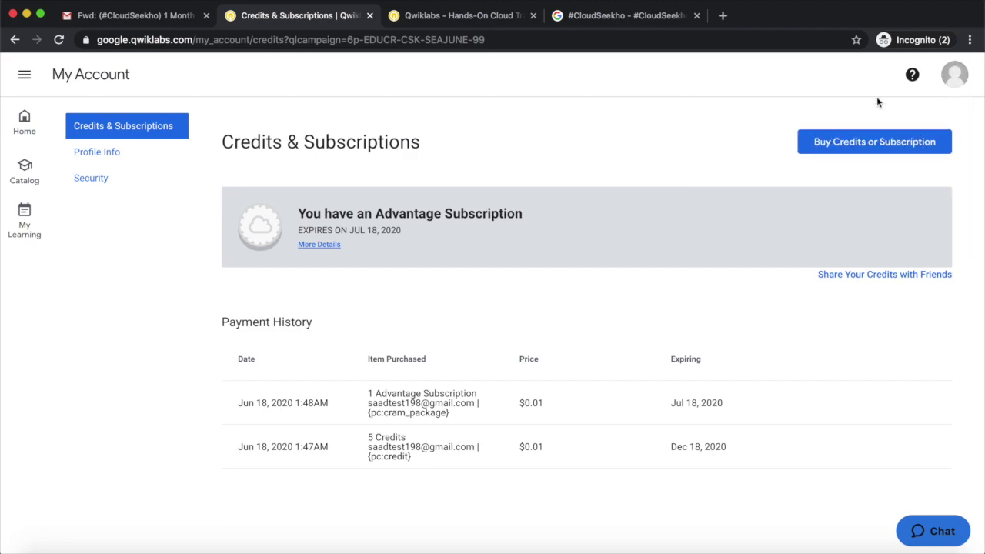